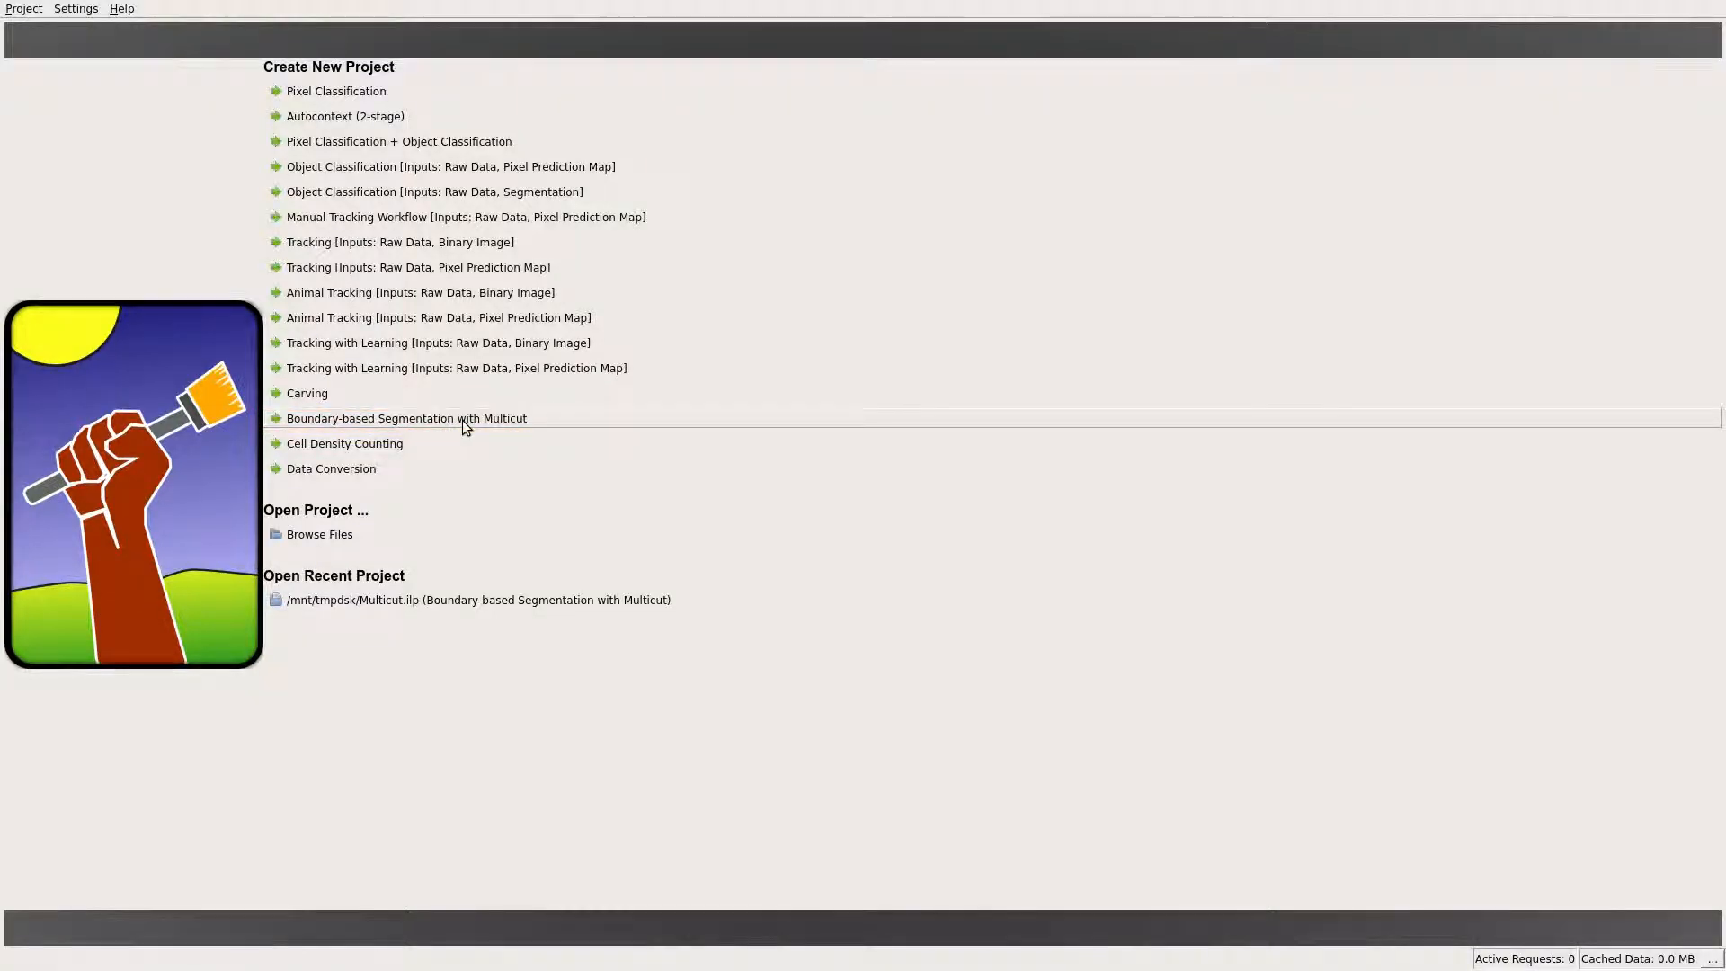
# Step: Create a Boundary-based Segmentation with Multicut project saved as Multicut.ilp in /mnt/tmpdsk
pyautogui.click(466, 422)
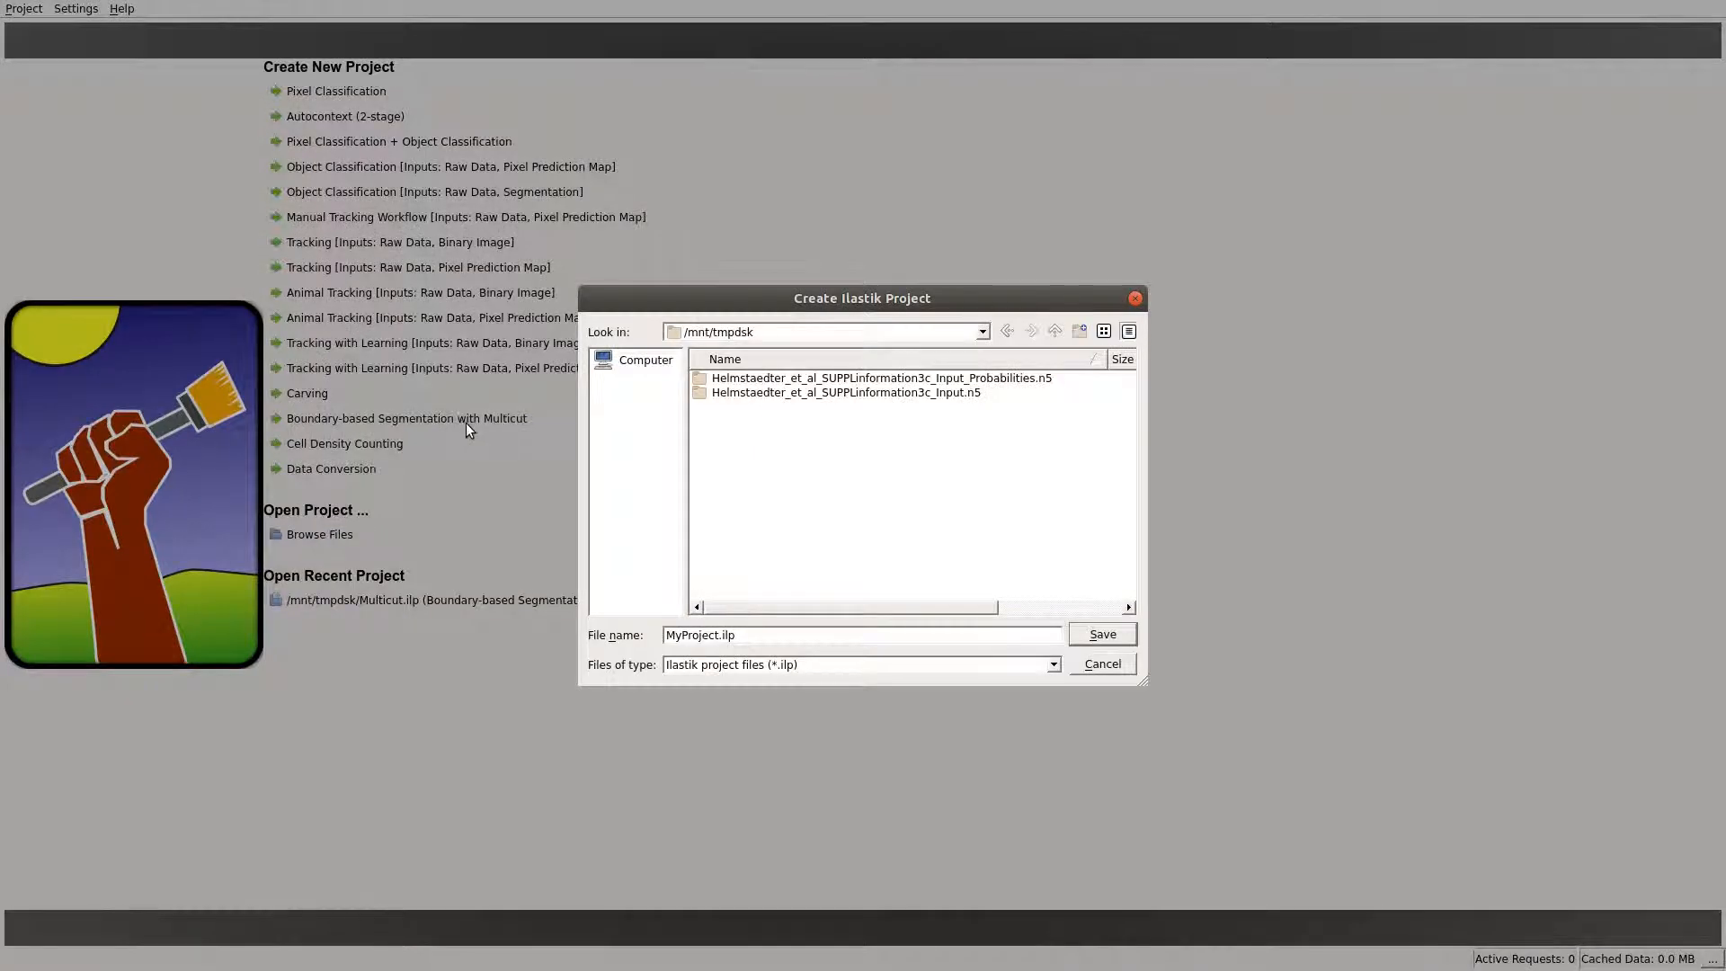
pyautogui.doubleClick(691, 635)
pyautogui.write('Multicu')
pyautogui.click(1103, 634)
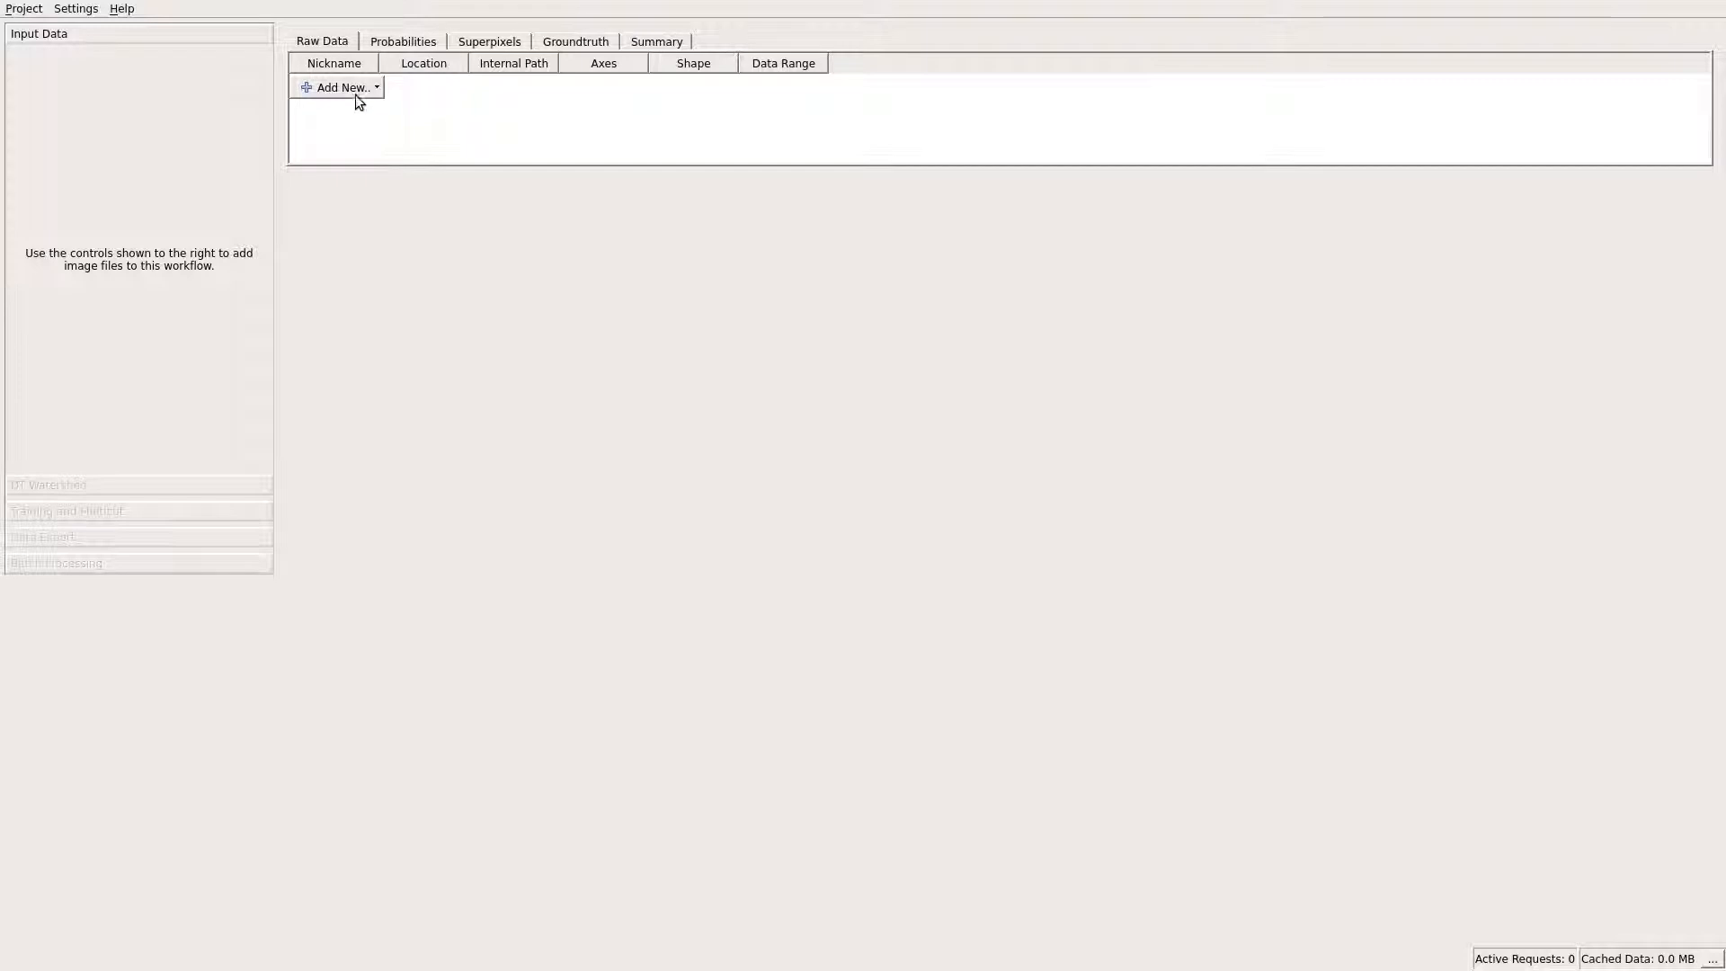
# Step: Add attributes.json from Helmstaedter_et_al_SUPPLinformation3c_Input.n5 as the raw data
pyautogui.click(375, 42)
pyautogui.click(371, 88)
pyautogui.click(374, 105)
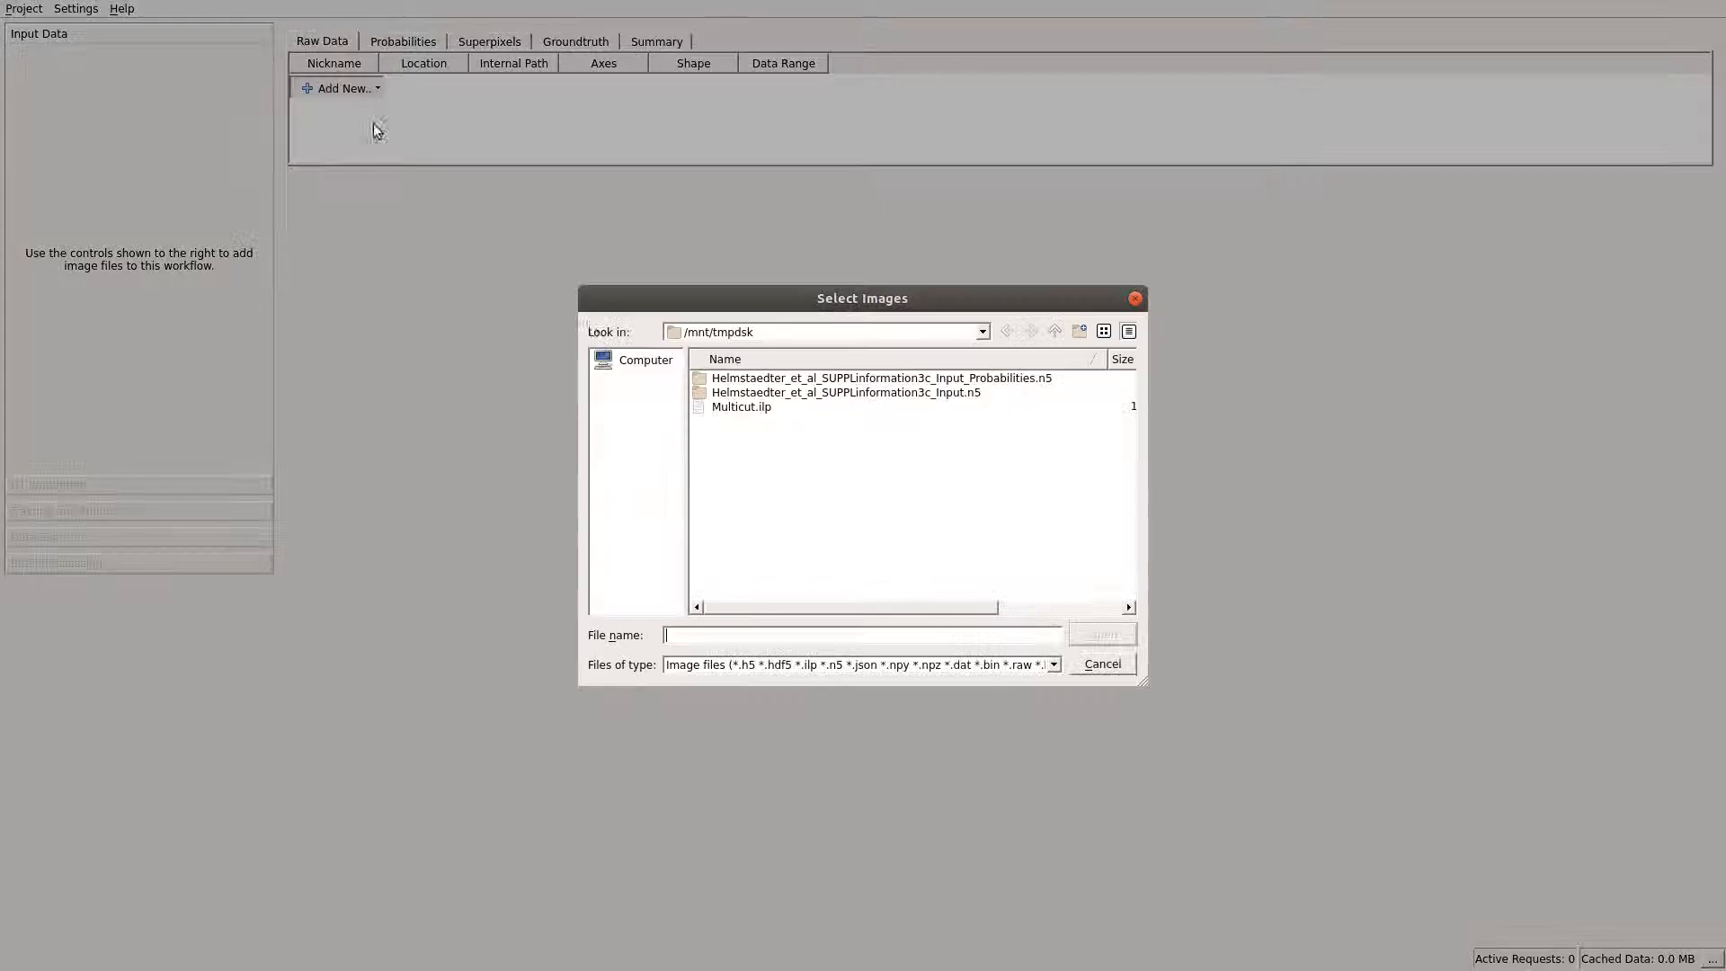
pyautogui.doubleClick(739, 394)
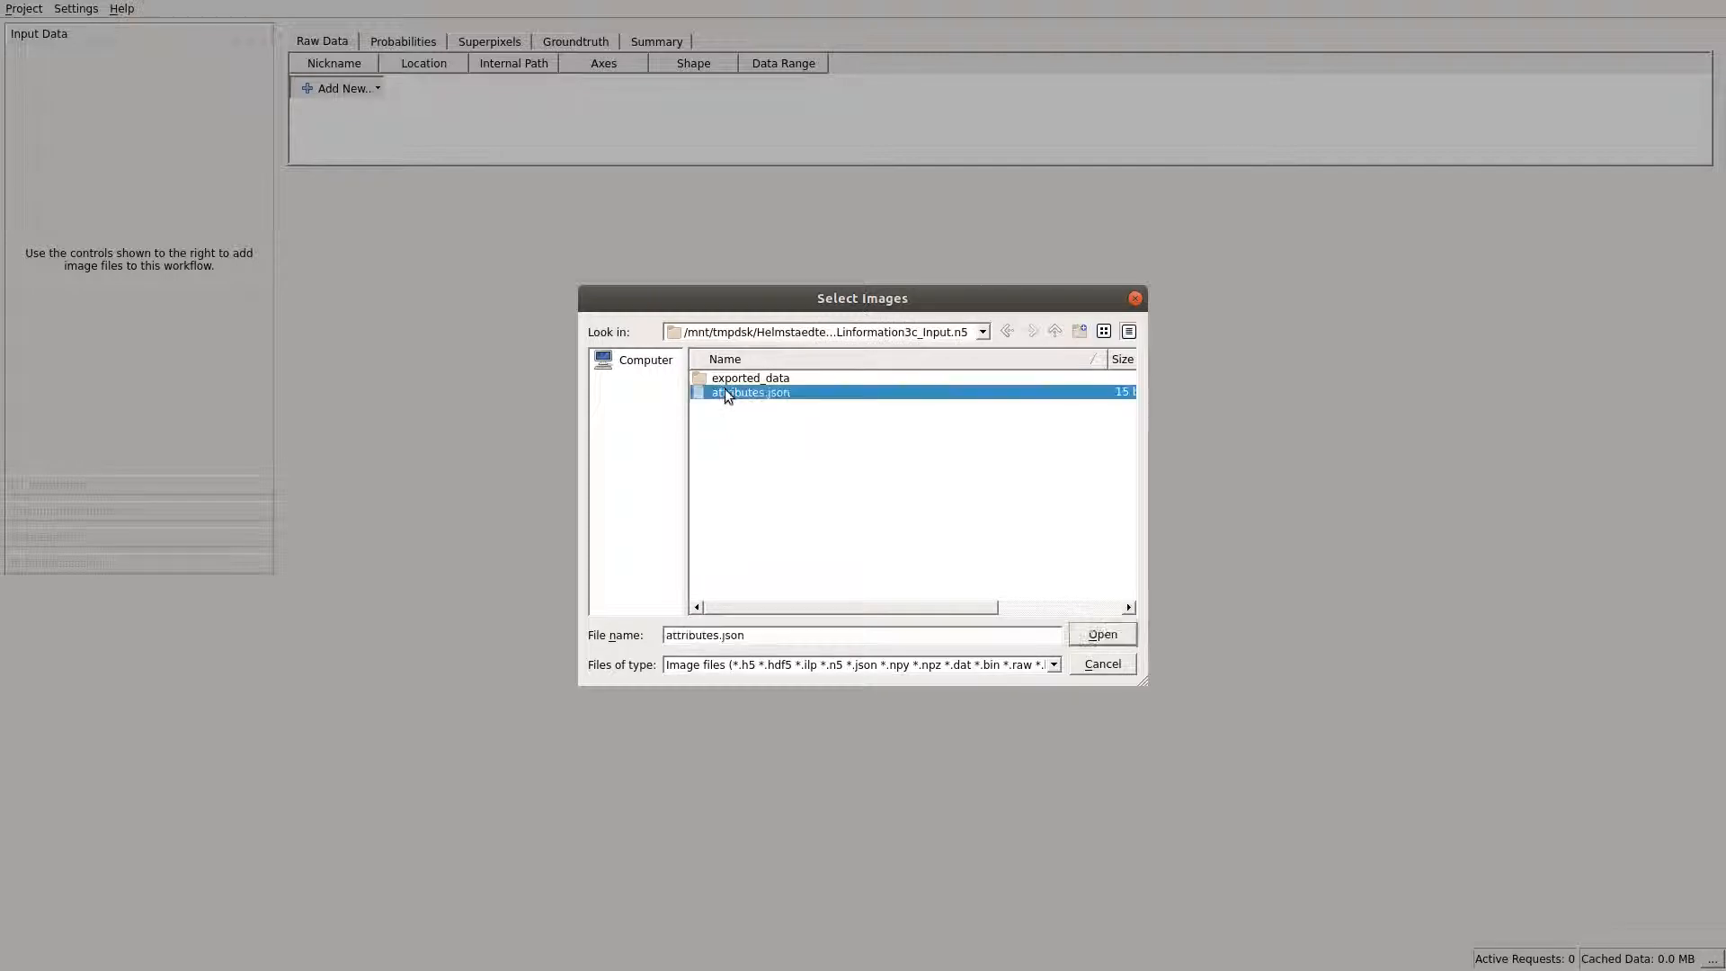
pyautogui.doubleClick(720, 392)
# Step: Add attributes.json from Helmstaedter_et_al_SUPPLinformation3c_Input_Probabilities.n5 as the probabilities input for the dataset
pyautogui.click(401, 42)
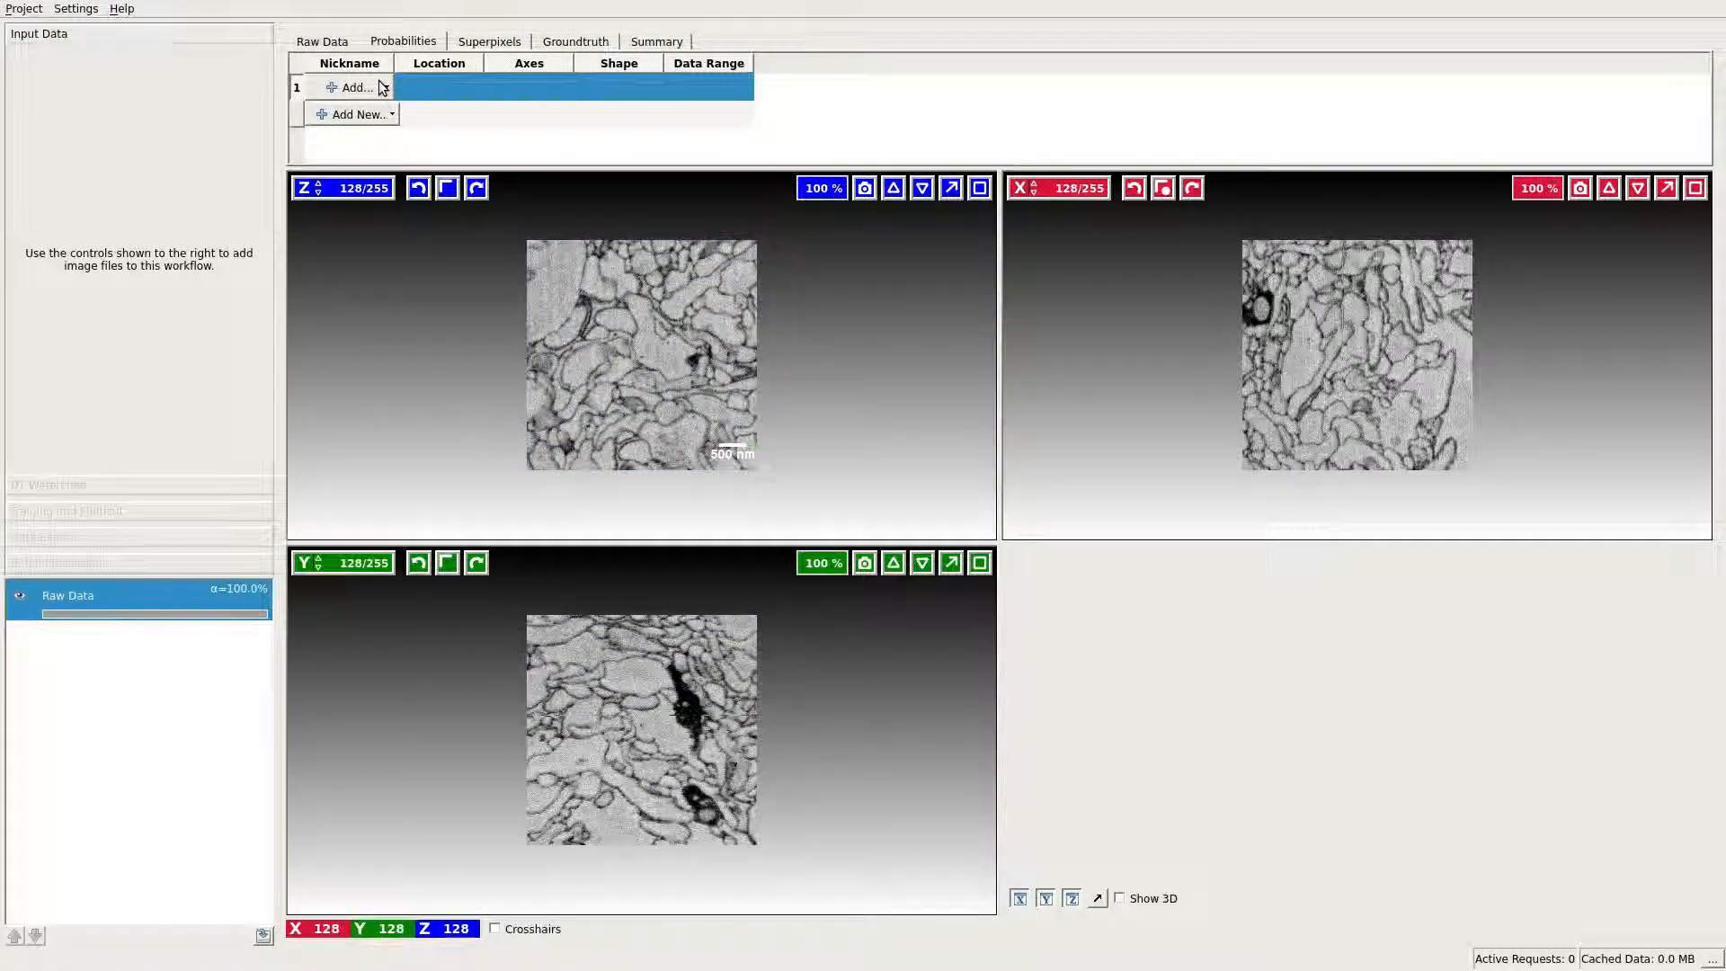
pyautogui.click(382, 88)
pyautogui.click(377, 107)
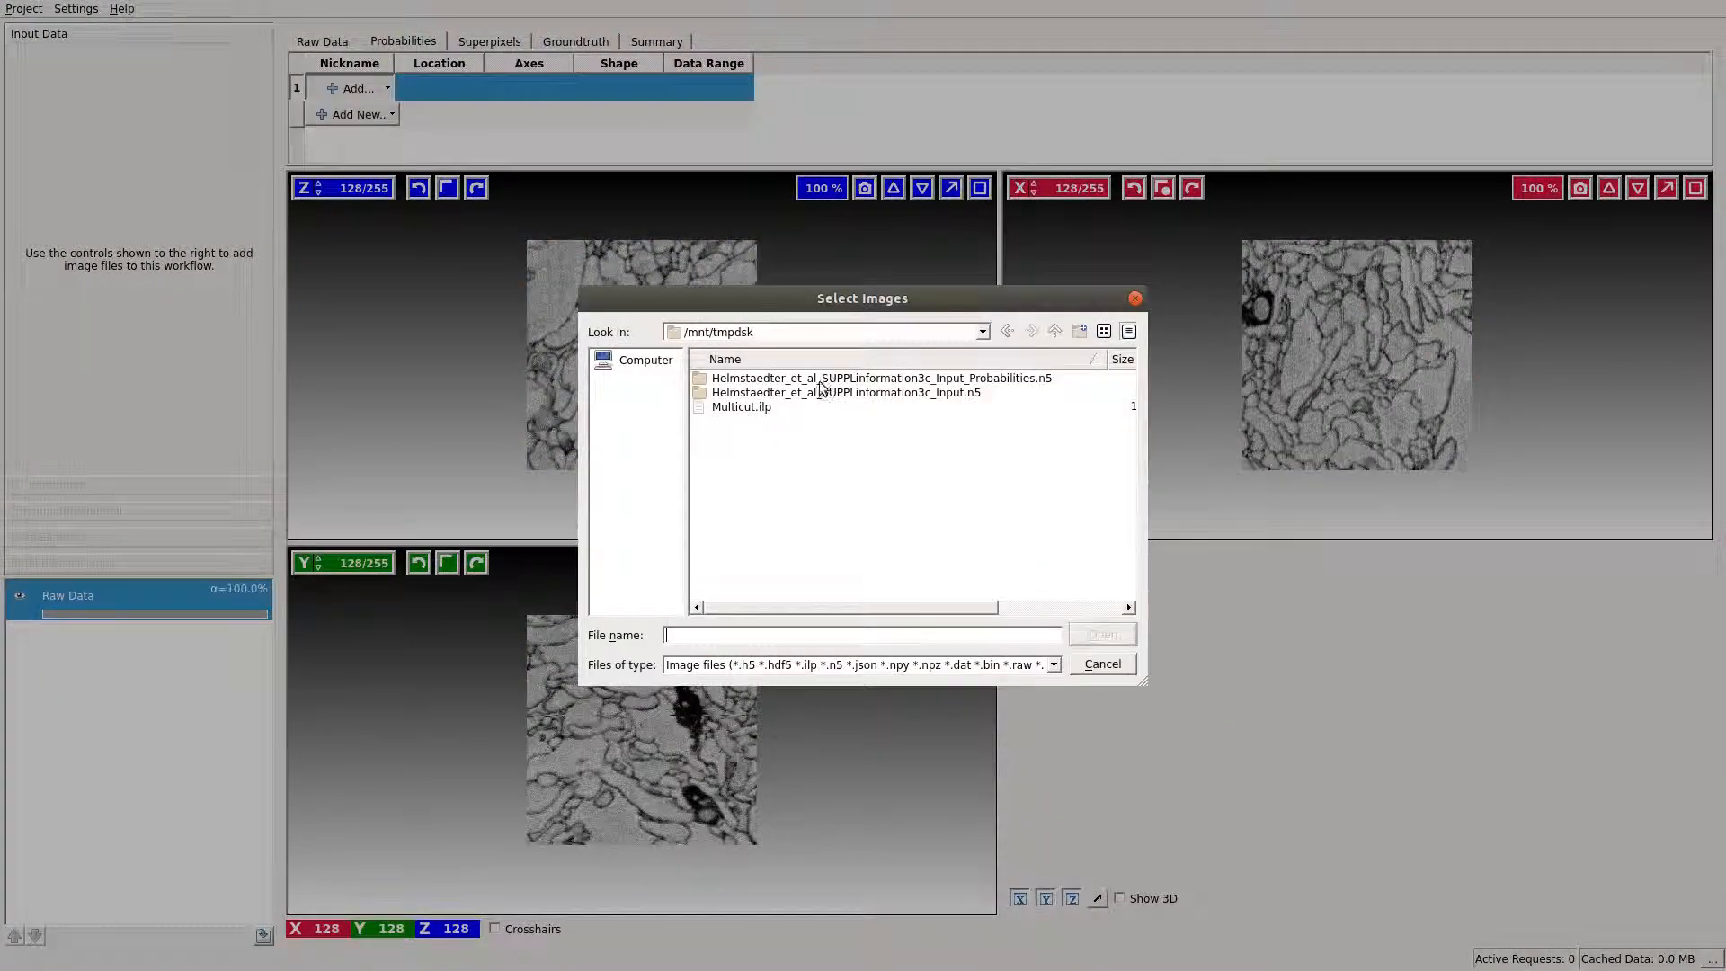
pyautogui.doubleClick(818, 381)
pyautogui.doubleClick(778, 395)
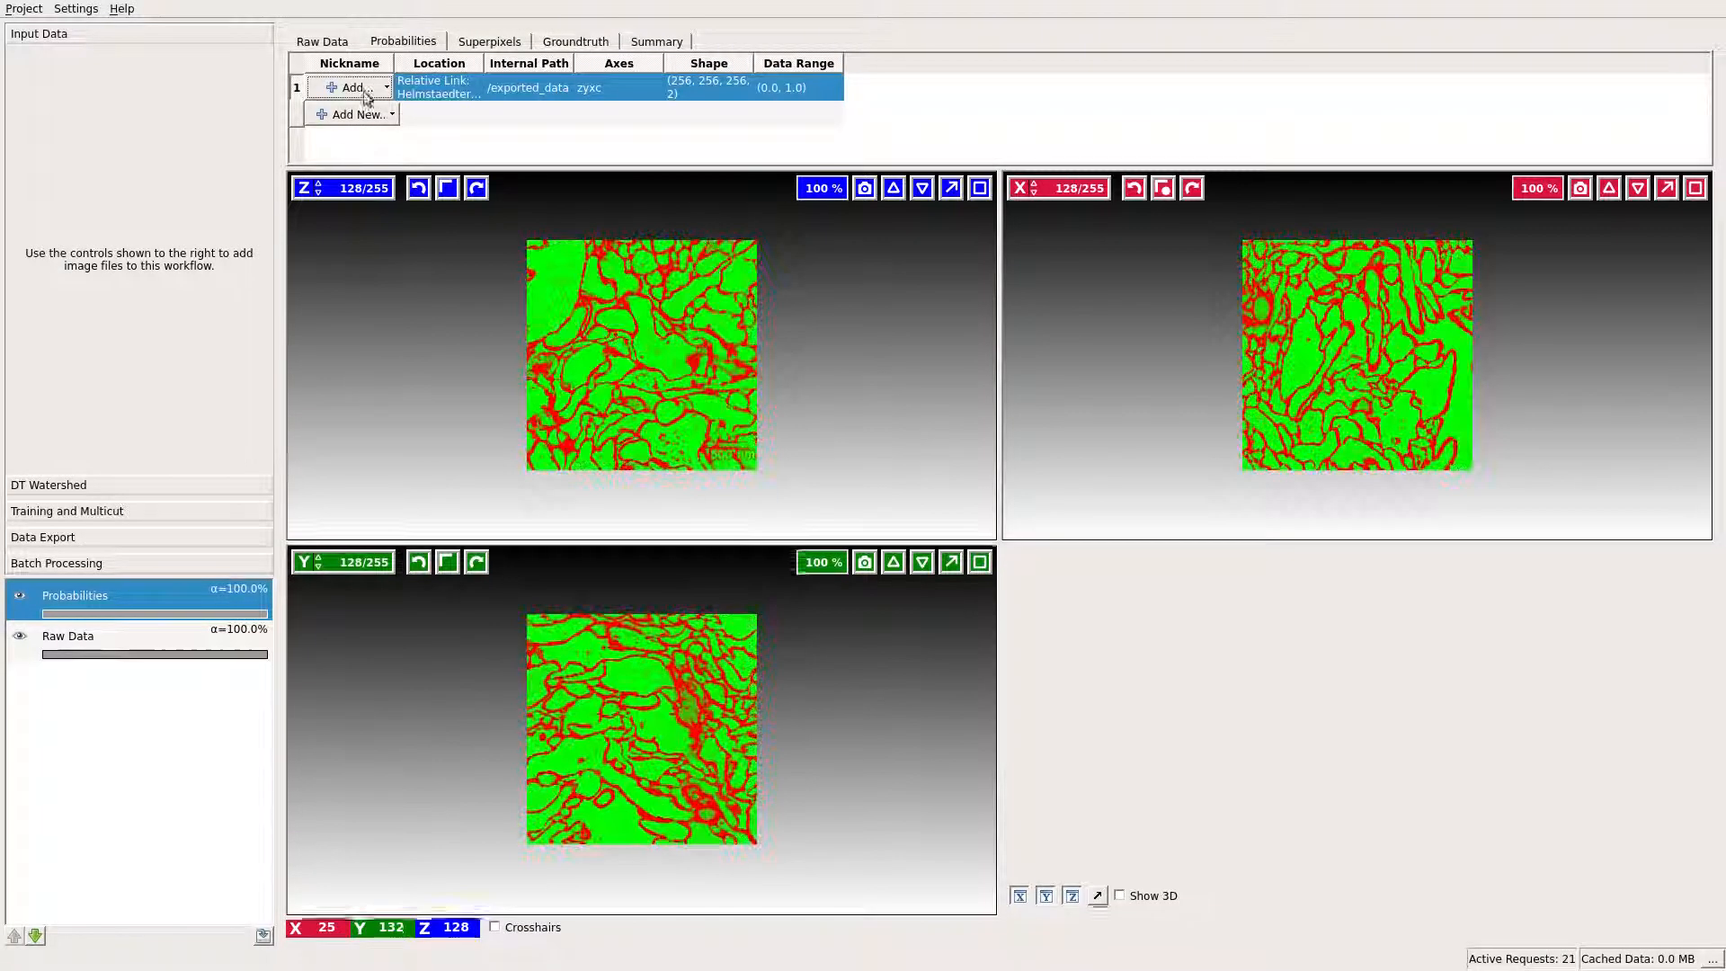
# Step: Compare the display of the loaded raw data with its probabilities
pyautogui.click(351, 43)
pyautogui.click(390, 45)
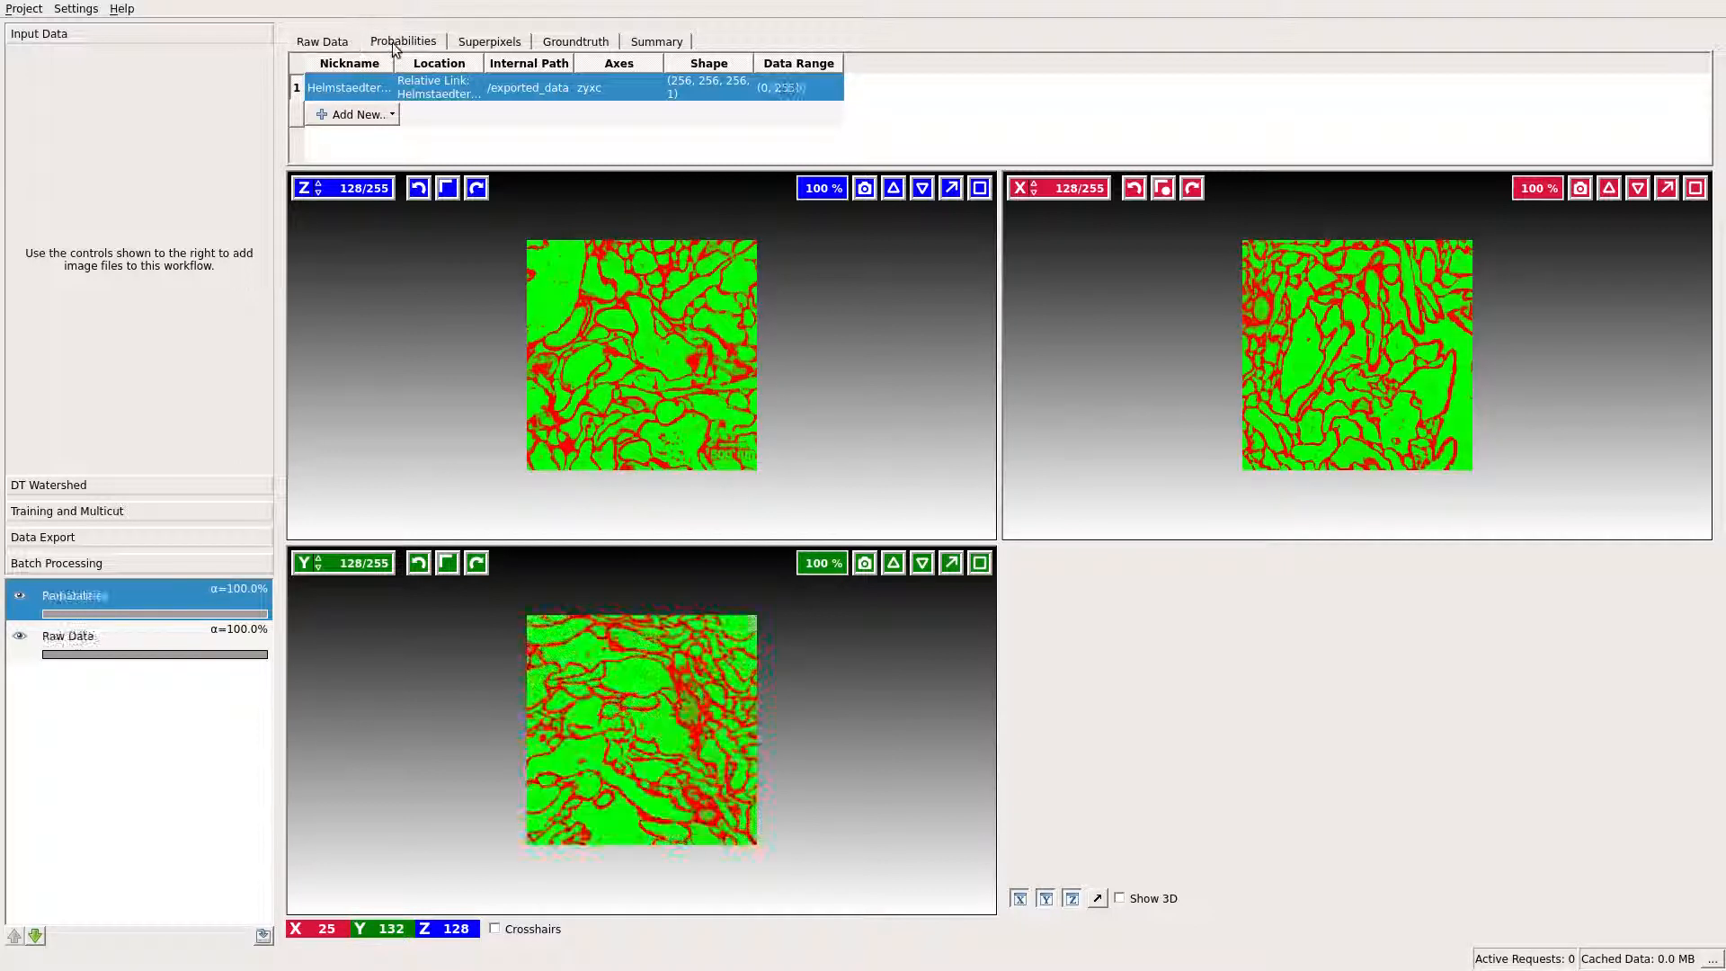
pyautogui.click(341, 43)
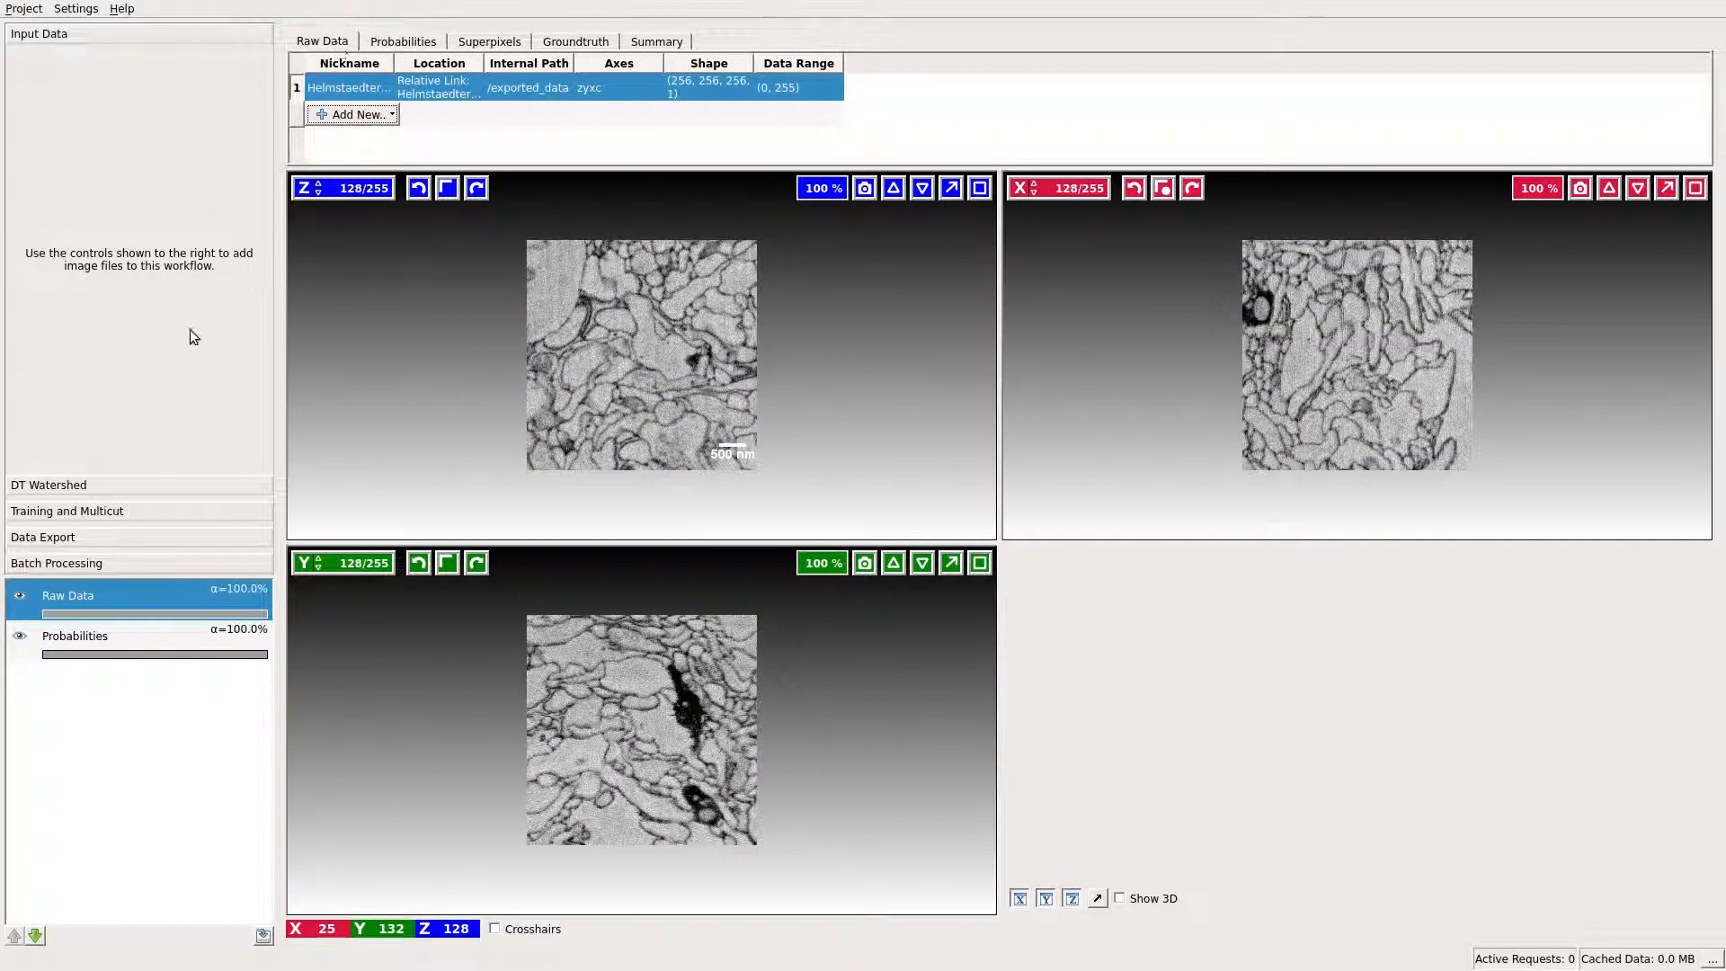
# Step: Compute the DT Watershed superpixels with input channel 0 and a threshold of 0.55
pyautogui.click(132, 482)
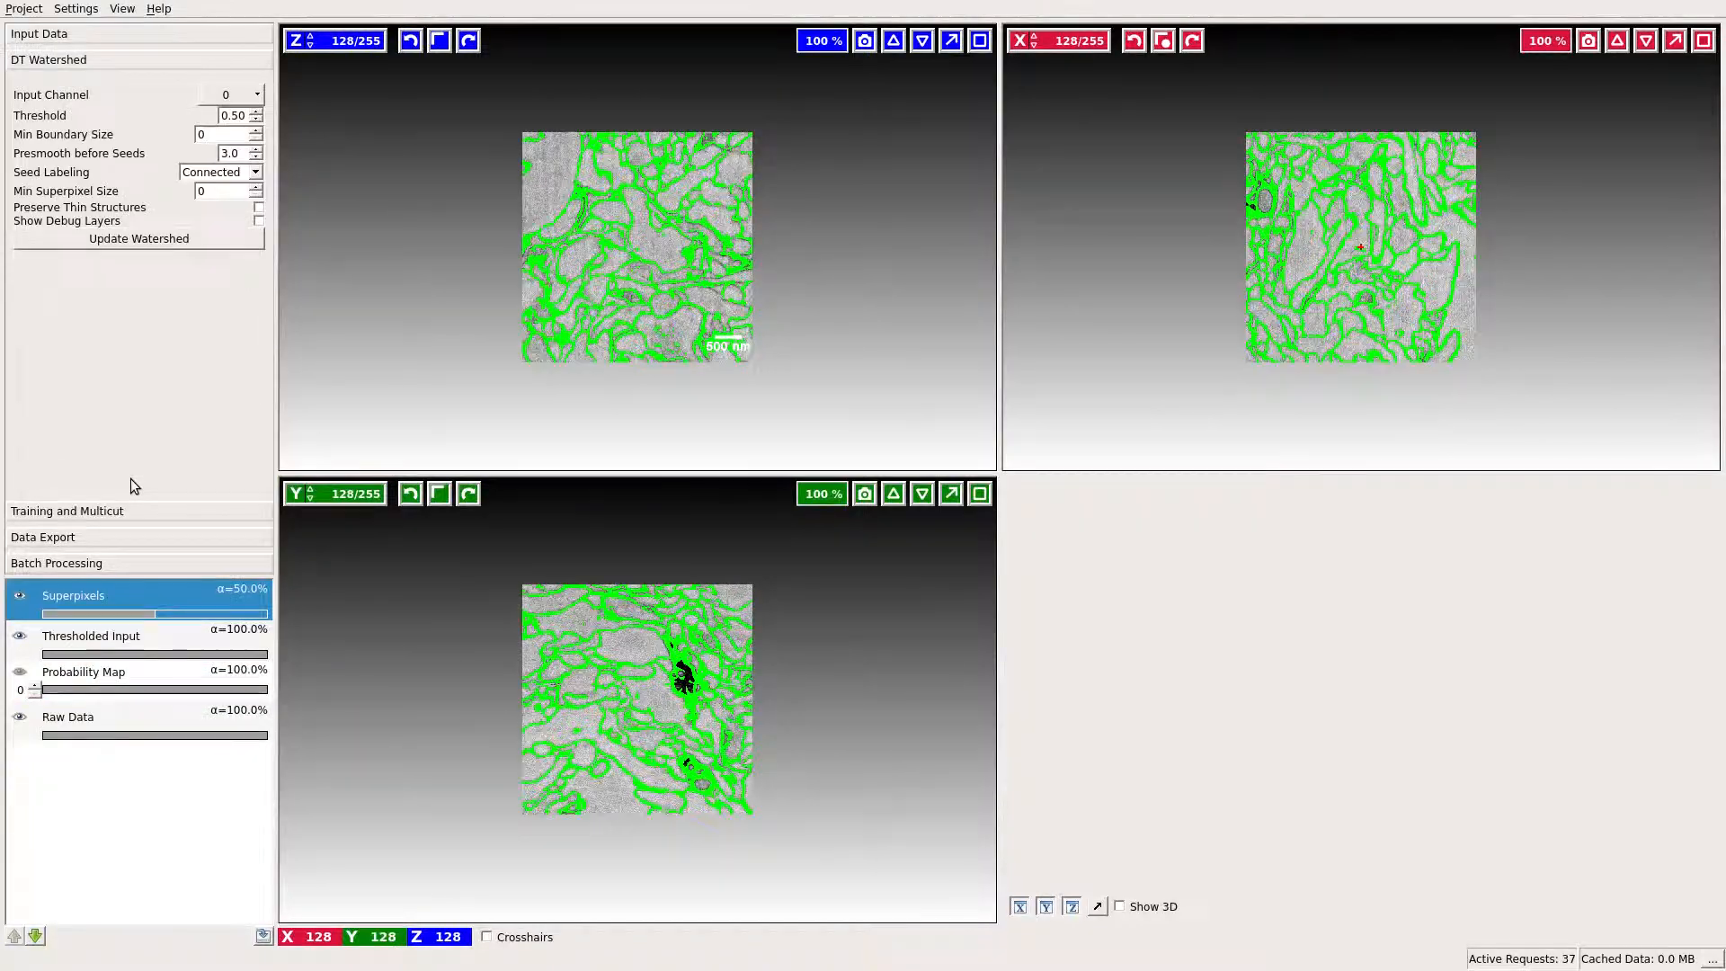
pyautogui.click(228, 95)
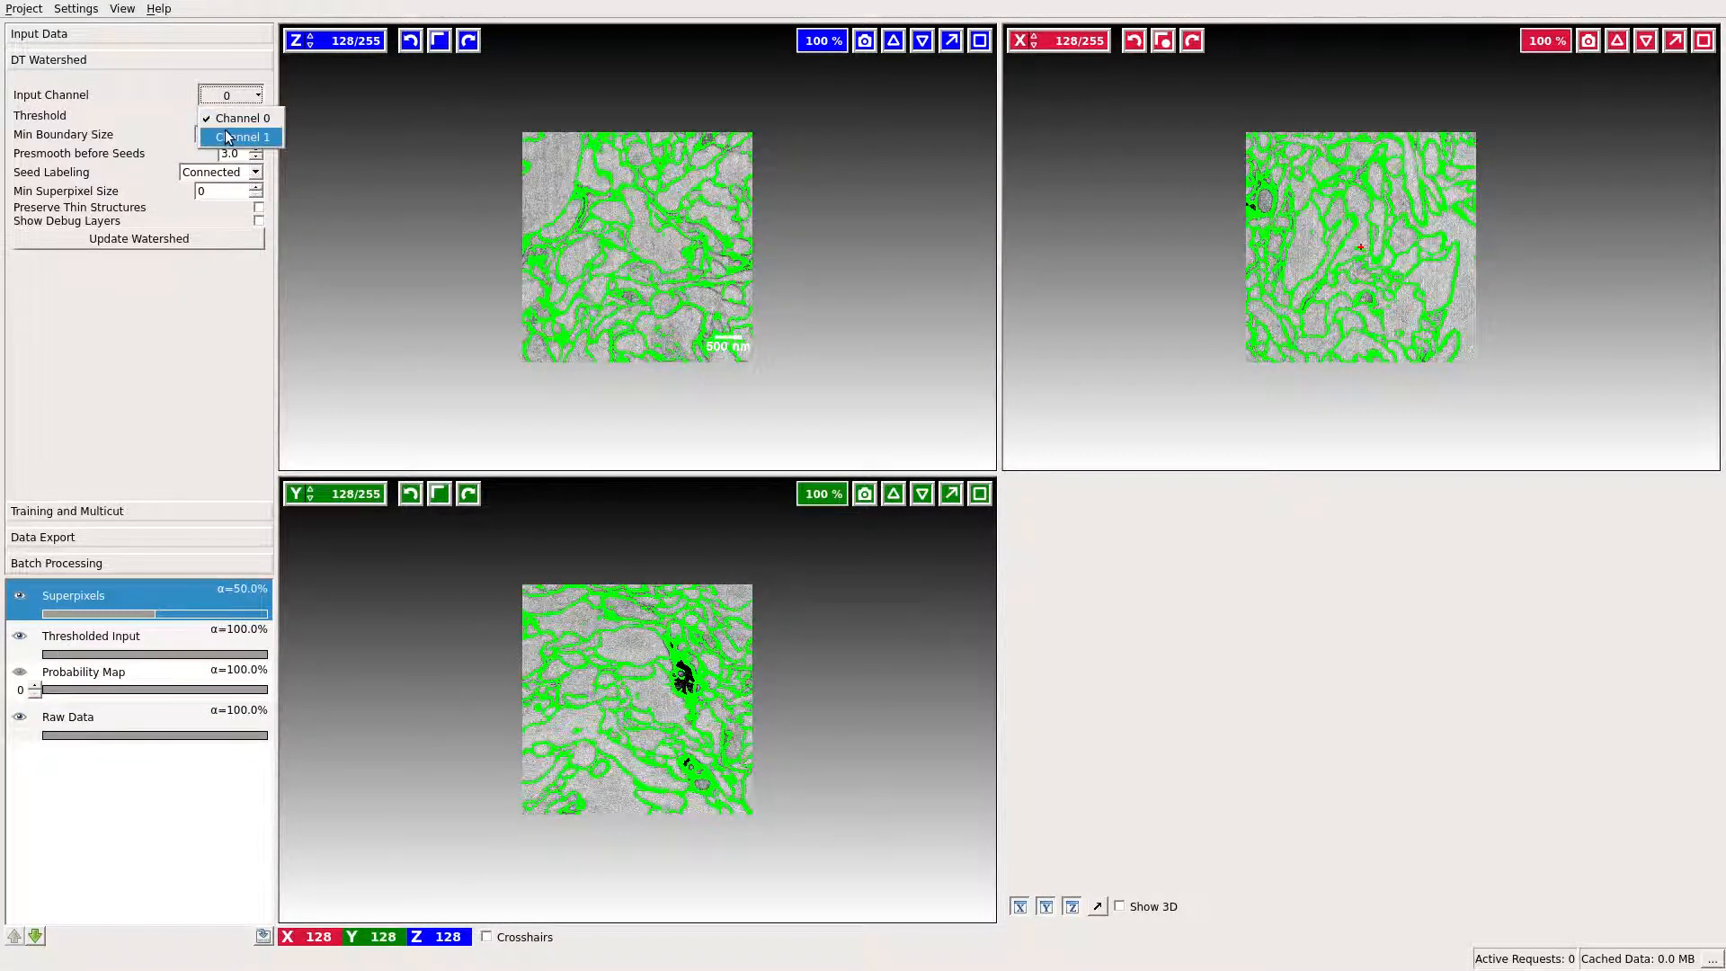
pyautogui.click(230, 99)
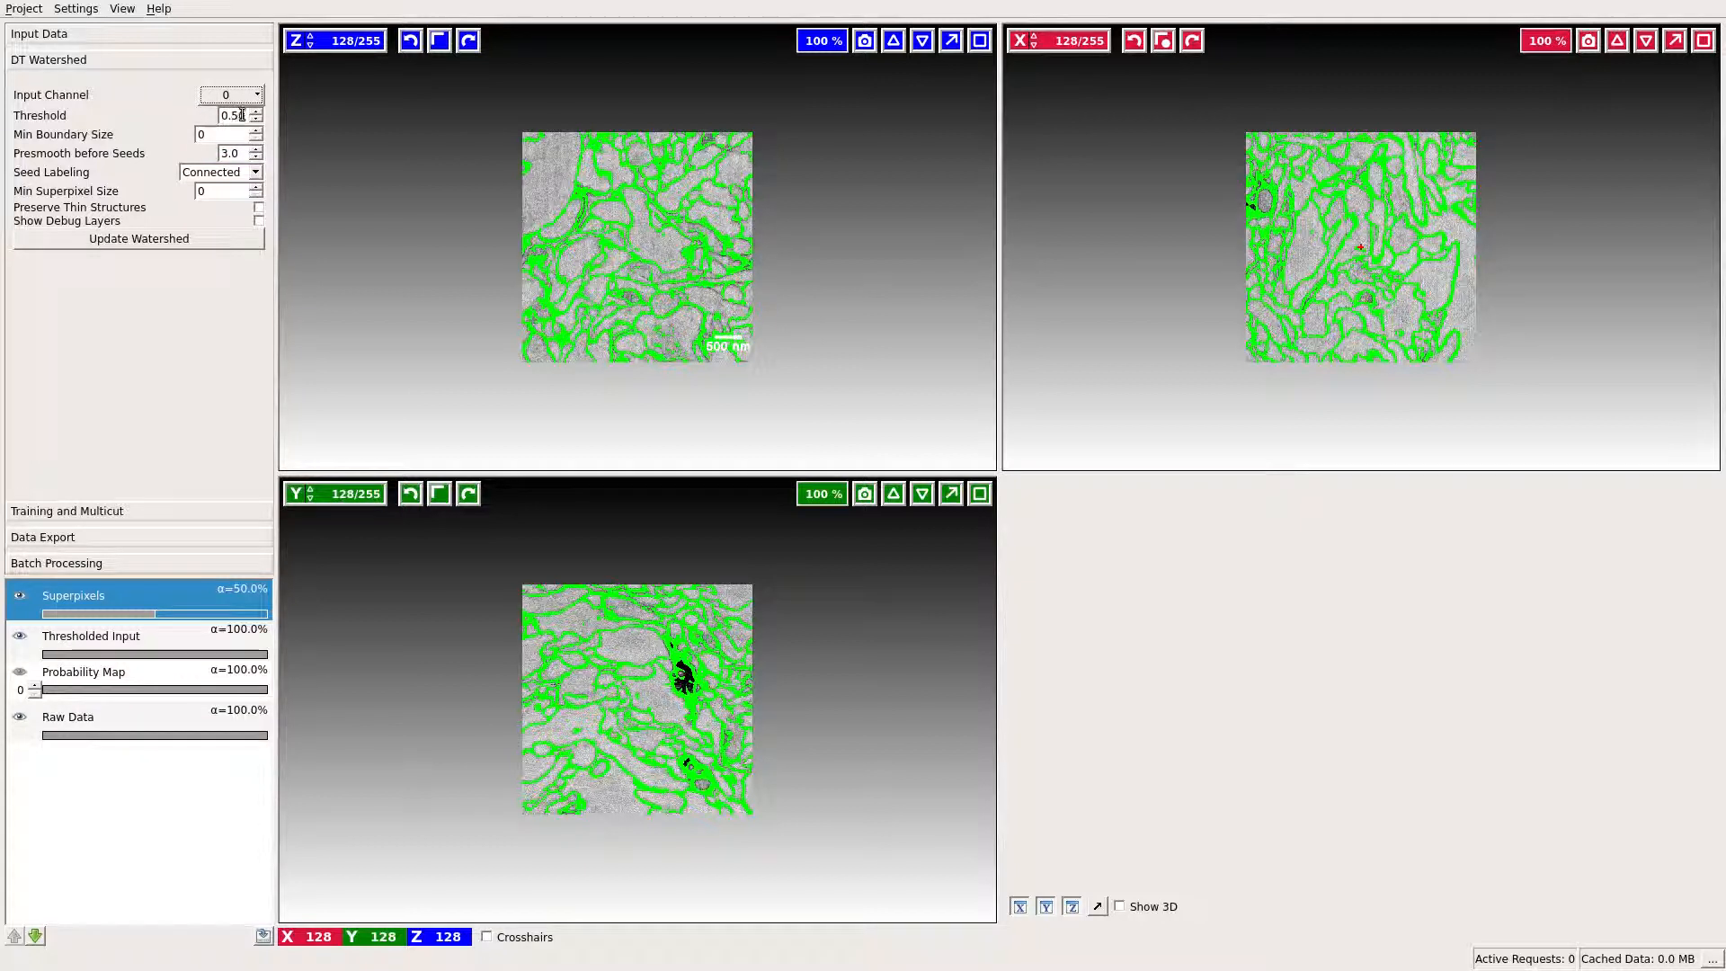
pyautogui.click(244, 115)
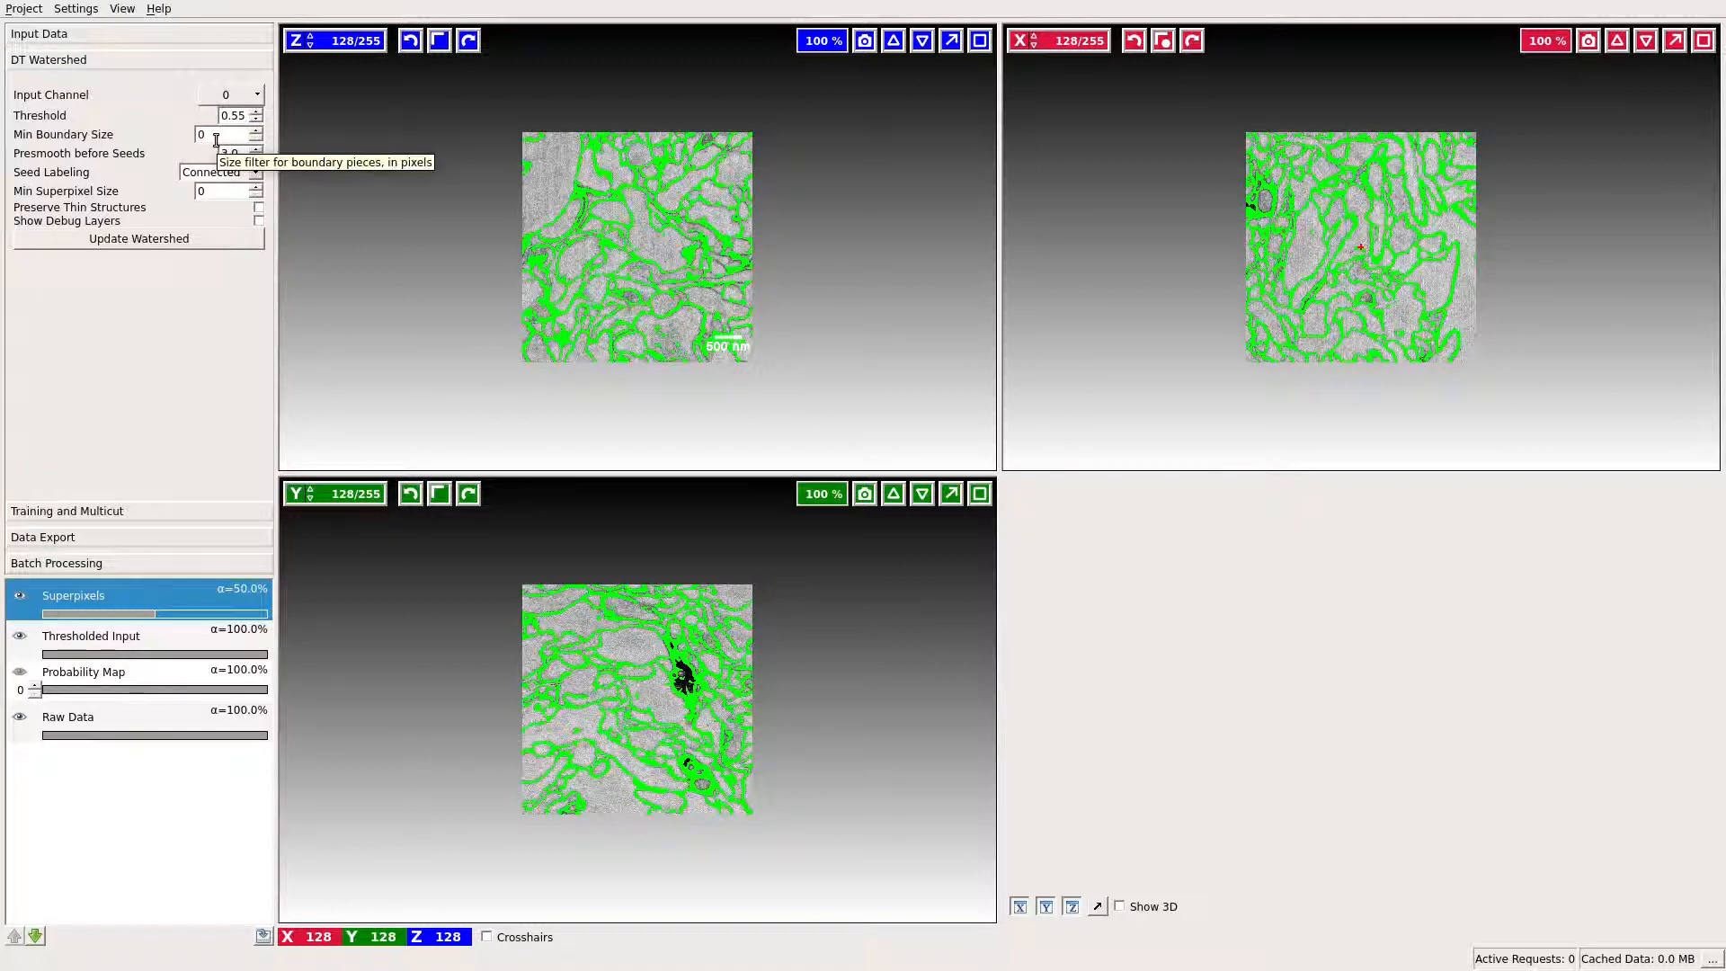
pyautogui.click(201, 240)
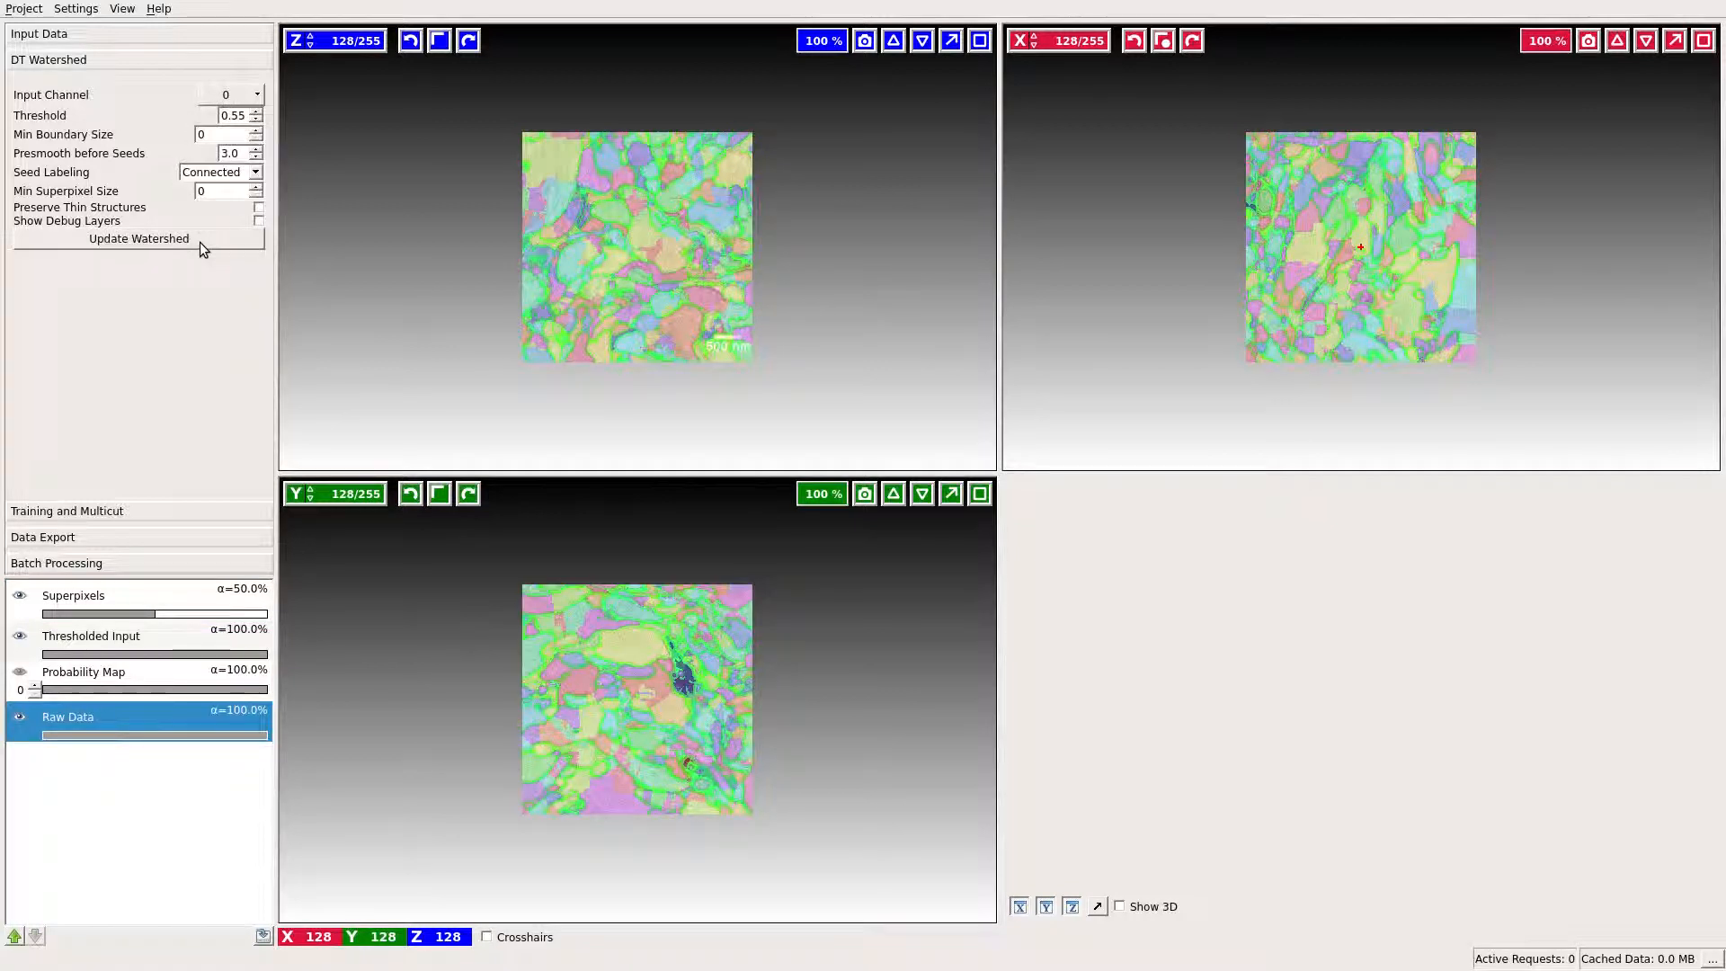
# Step: Maximize the Z slice view, magnify it to 390 % and raise the Superpixels layer's opacity to about 66.5 %
pyautogui.click(980, 42)
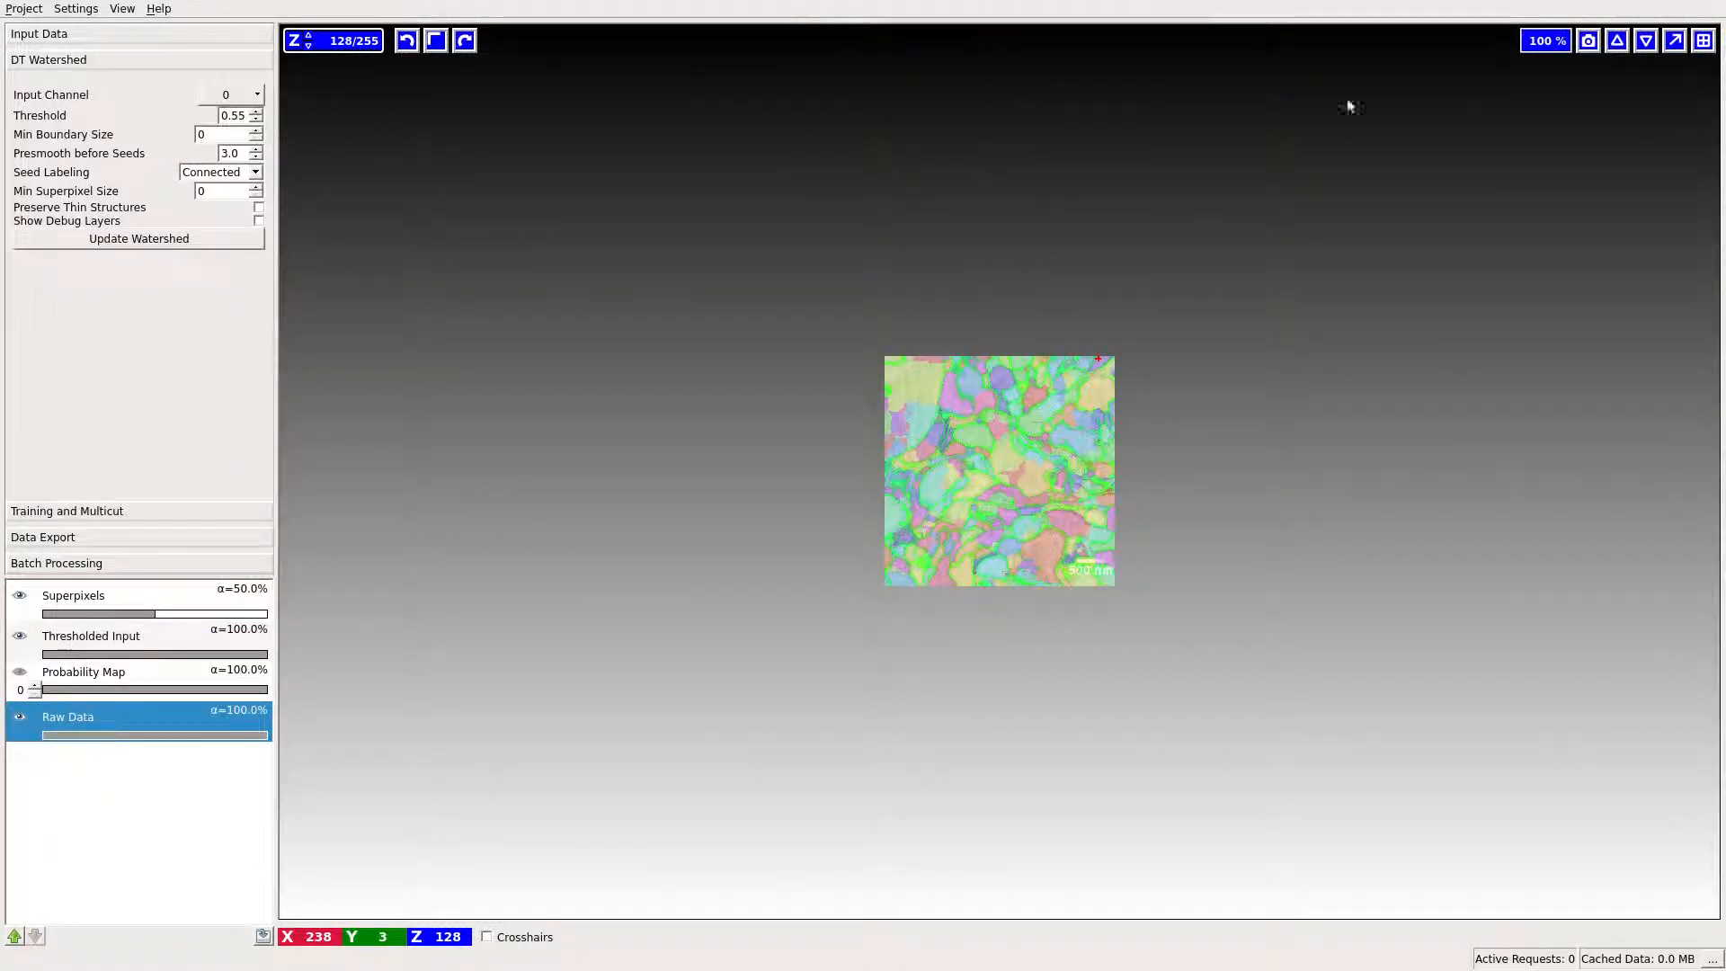
pyautogui.click(1621, 43)
pyautogui.scroll(7, 1027, 558)
pyautogui.scroll(7, 1030, 562)
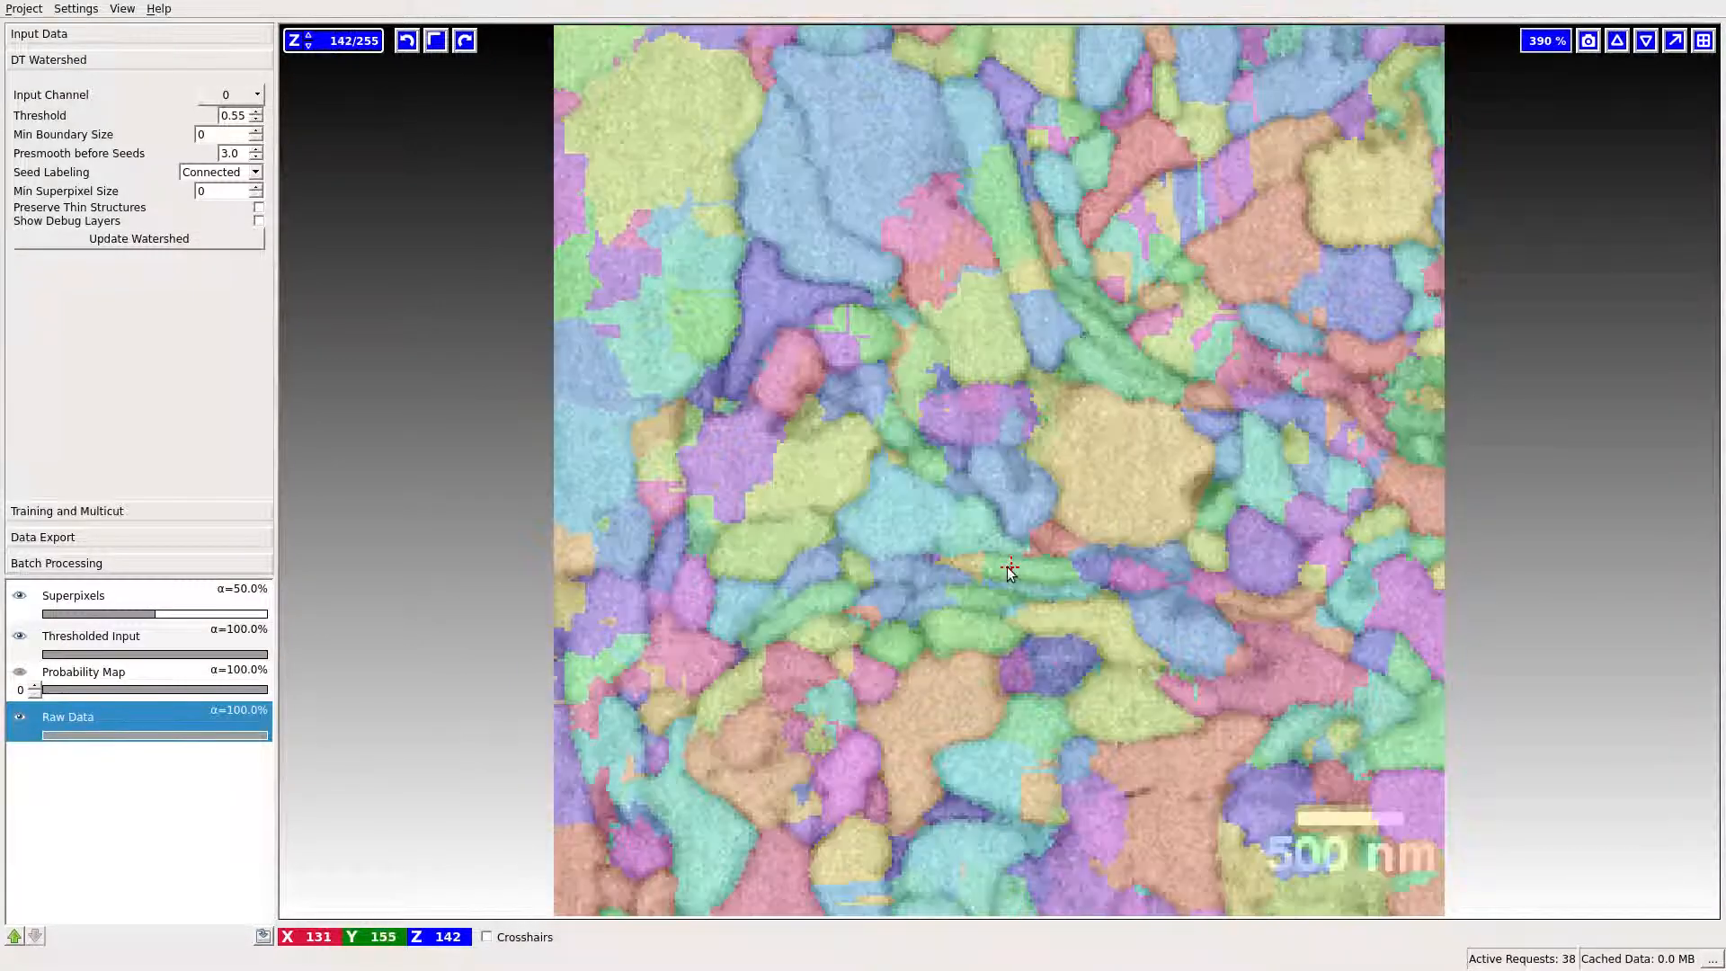
pyautogui.moveTo(155, 614); pyautogui.dragTo(194, 632)
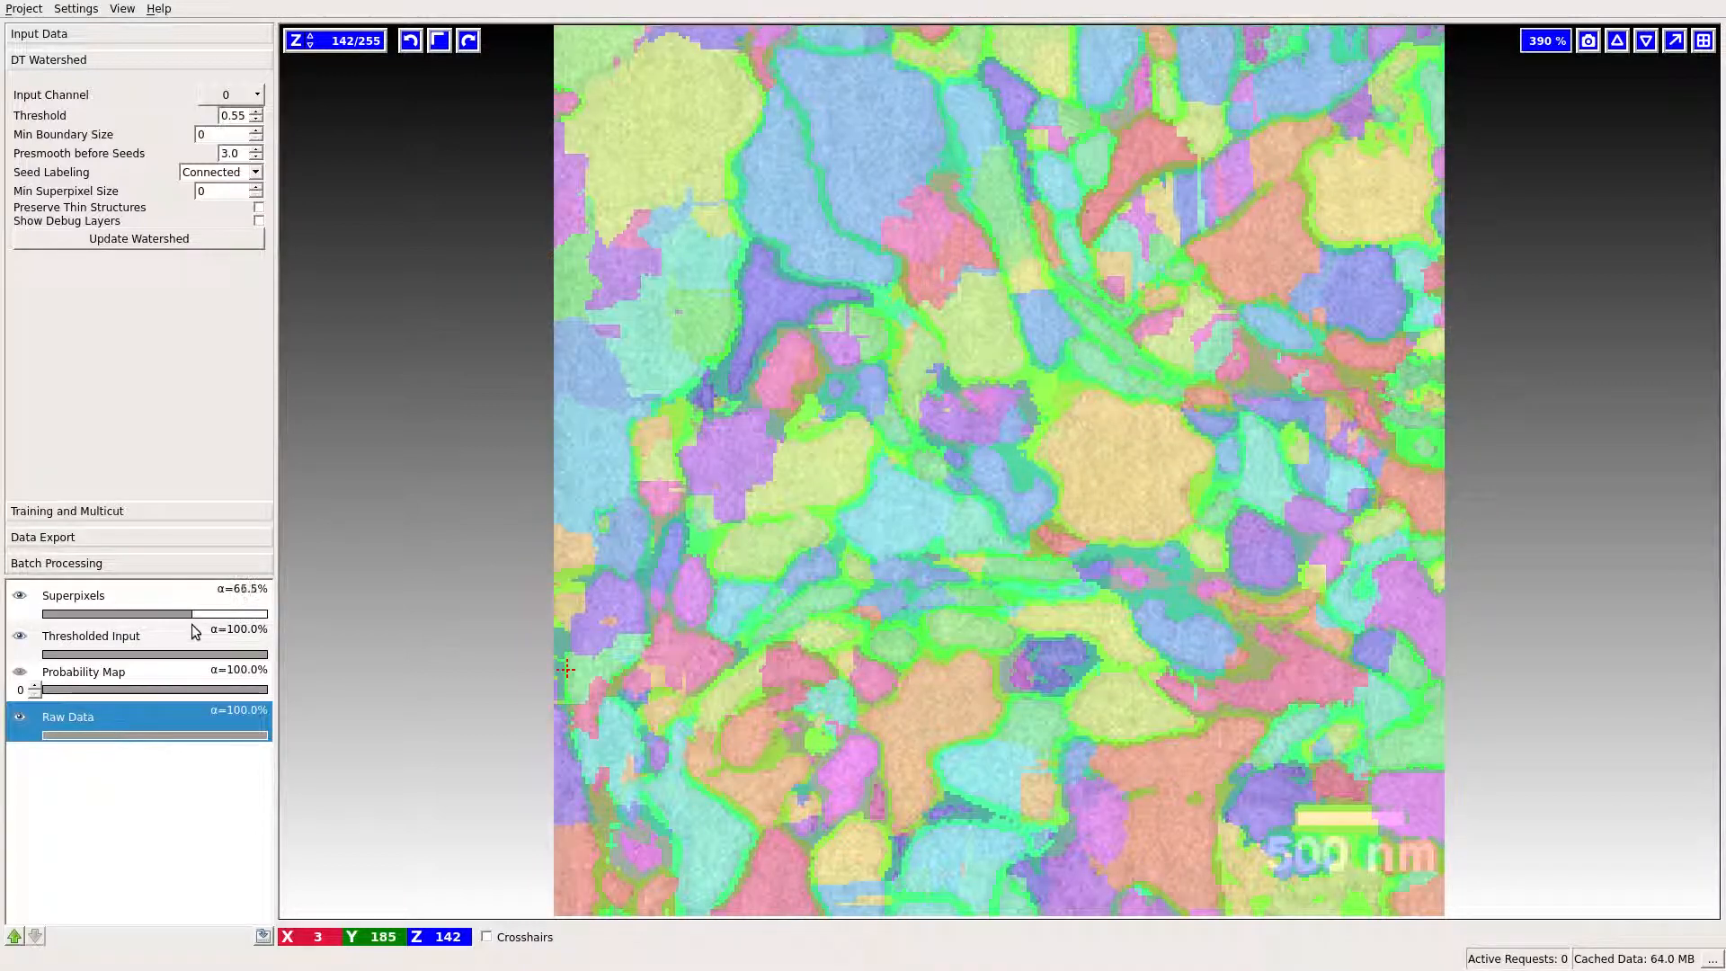
# Step: Switch the Superpixels layer off and on repeatedly to compare it with the thresholded boundaries
pyautogui.click(30, 600)
pyautogui.click(29, 601)
pyautogui.click(30, 600)
pyautogui.click(29, 602)
pyautogui.click(29, 602)
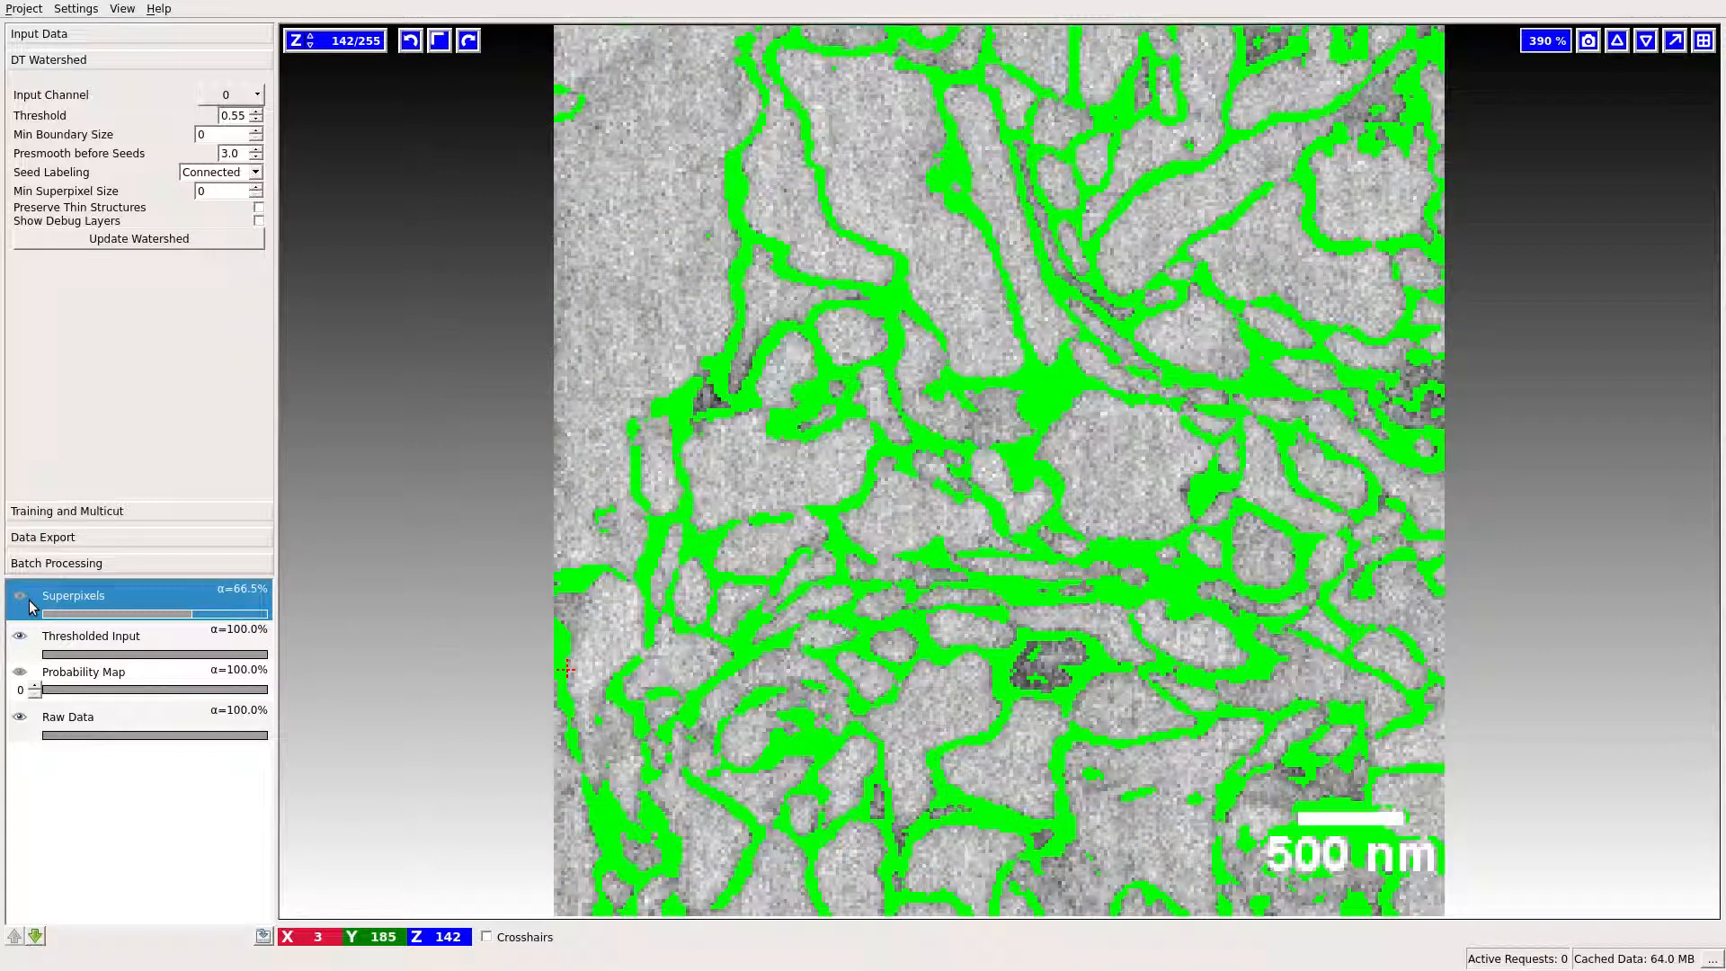
pyautogui.click(30, 602)
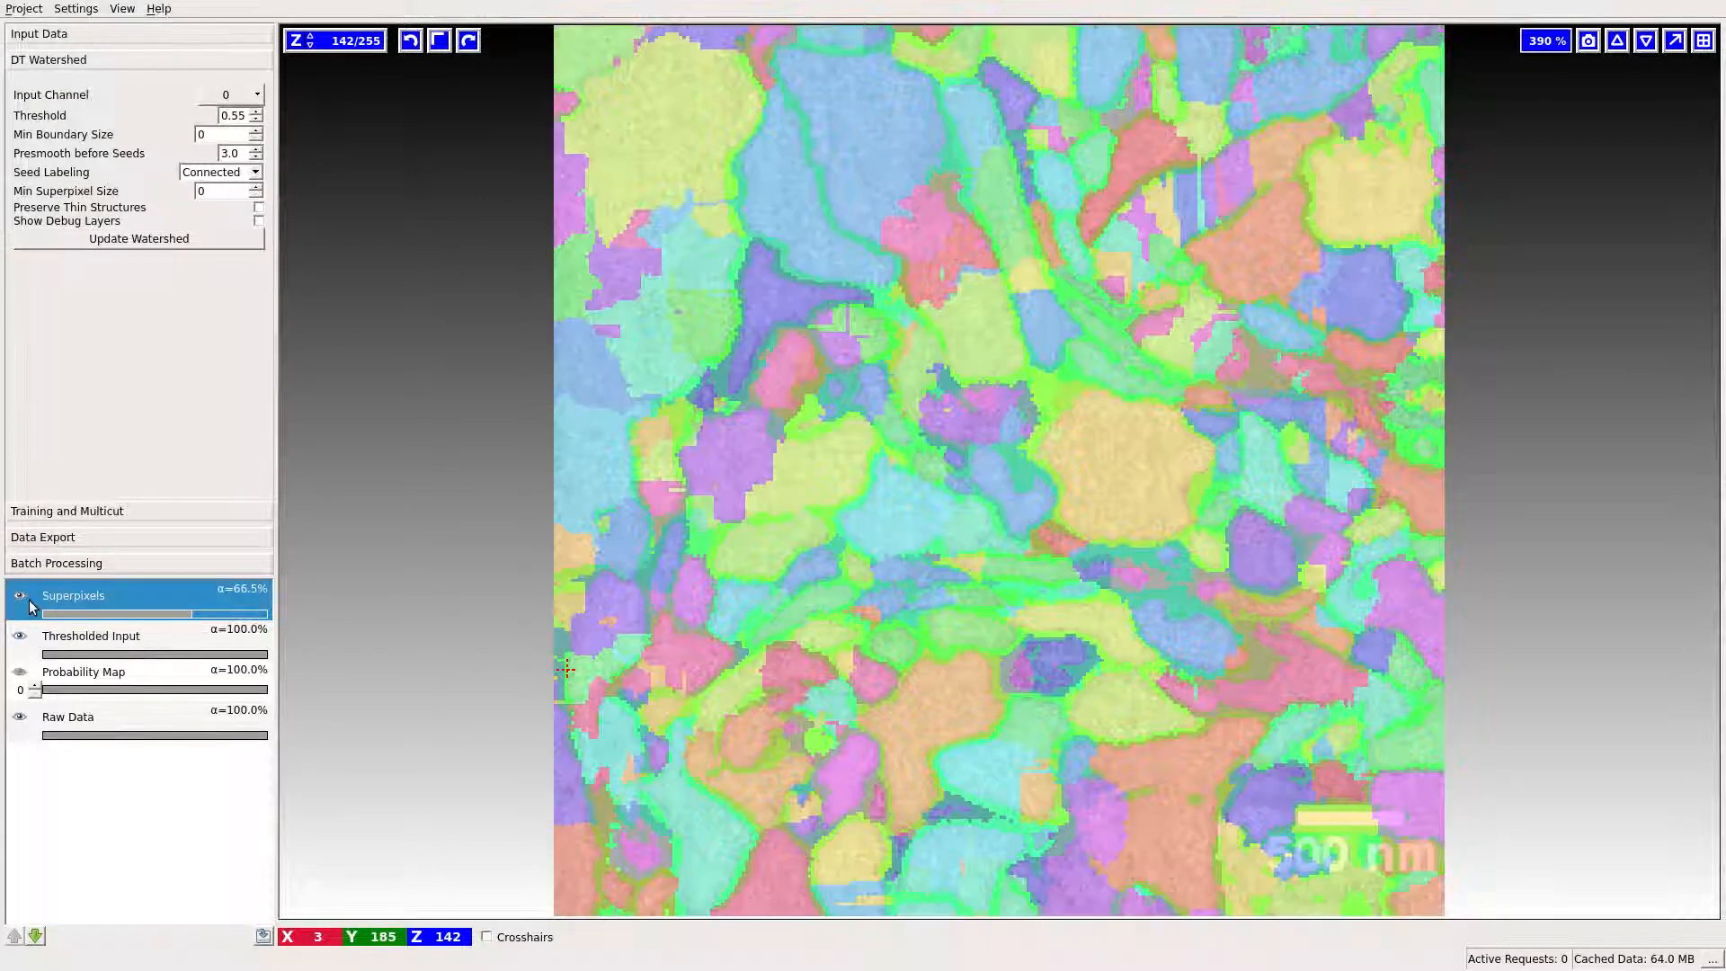
# Step: Select all standard (edge) features of the raw data for the edge training in Training and Multicut
pyautogui.click(87, 513)
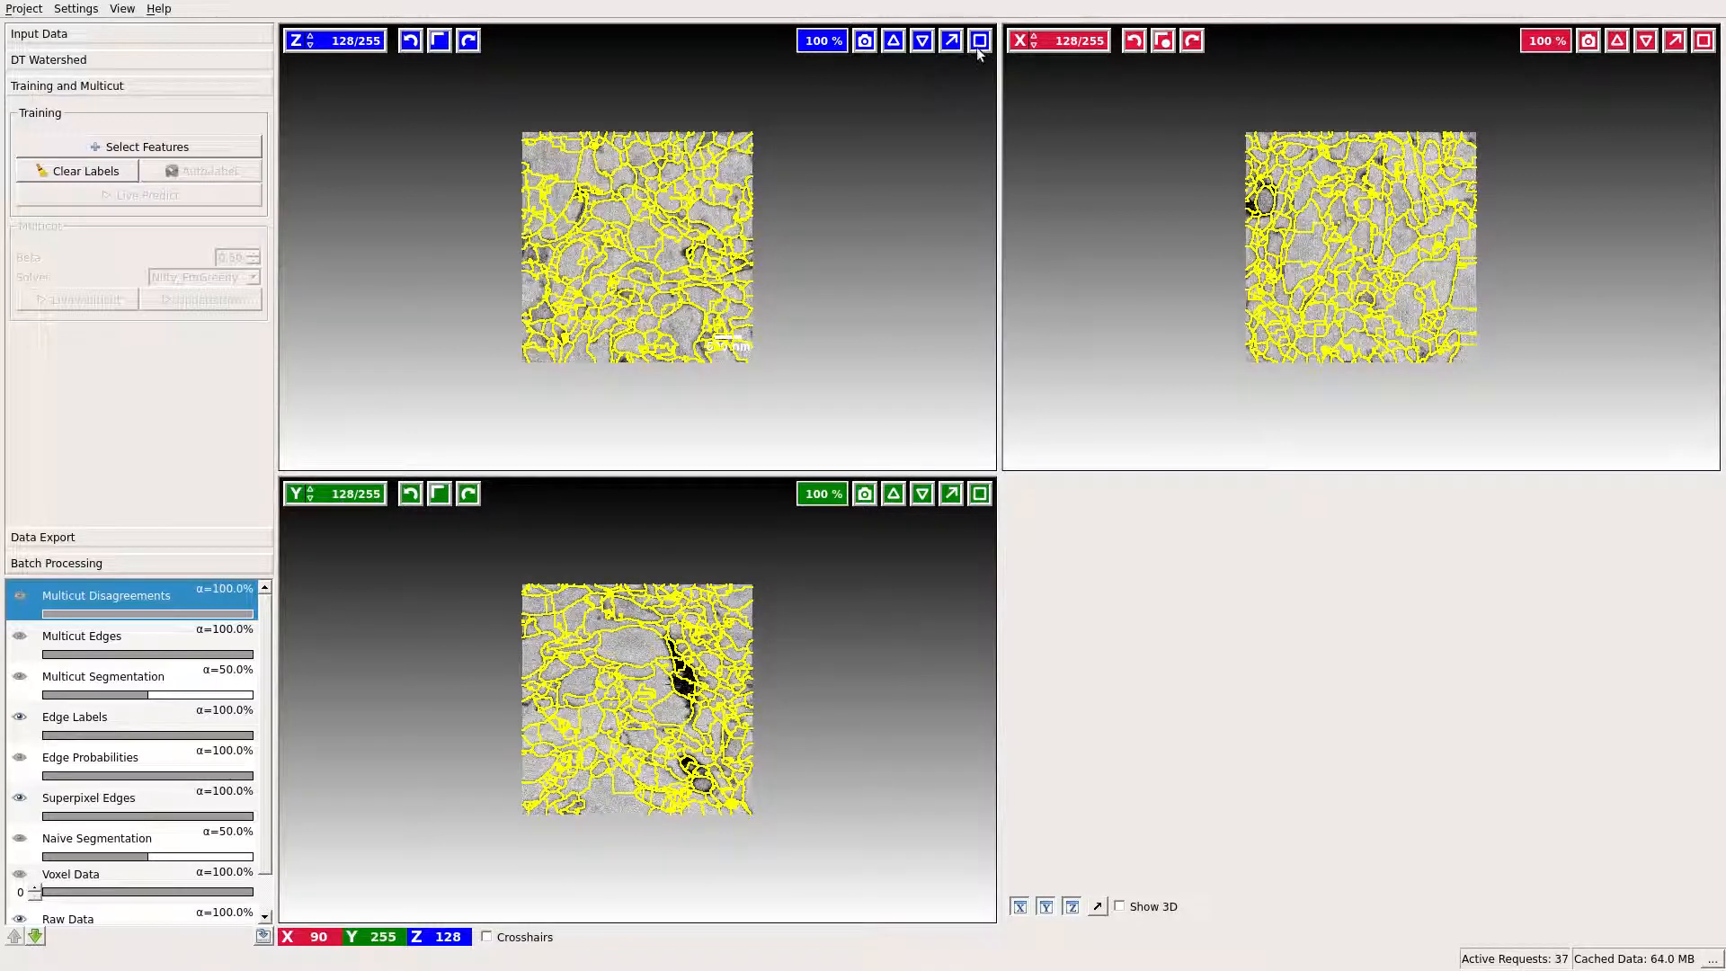
pyautogui.click(185, 147)
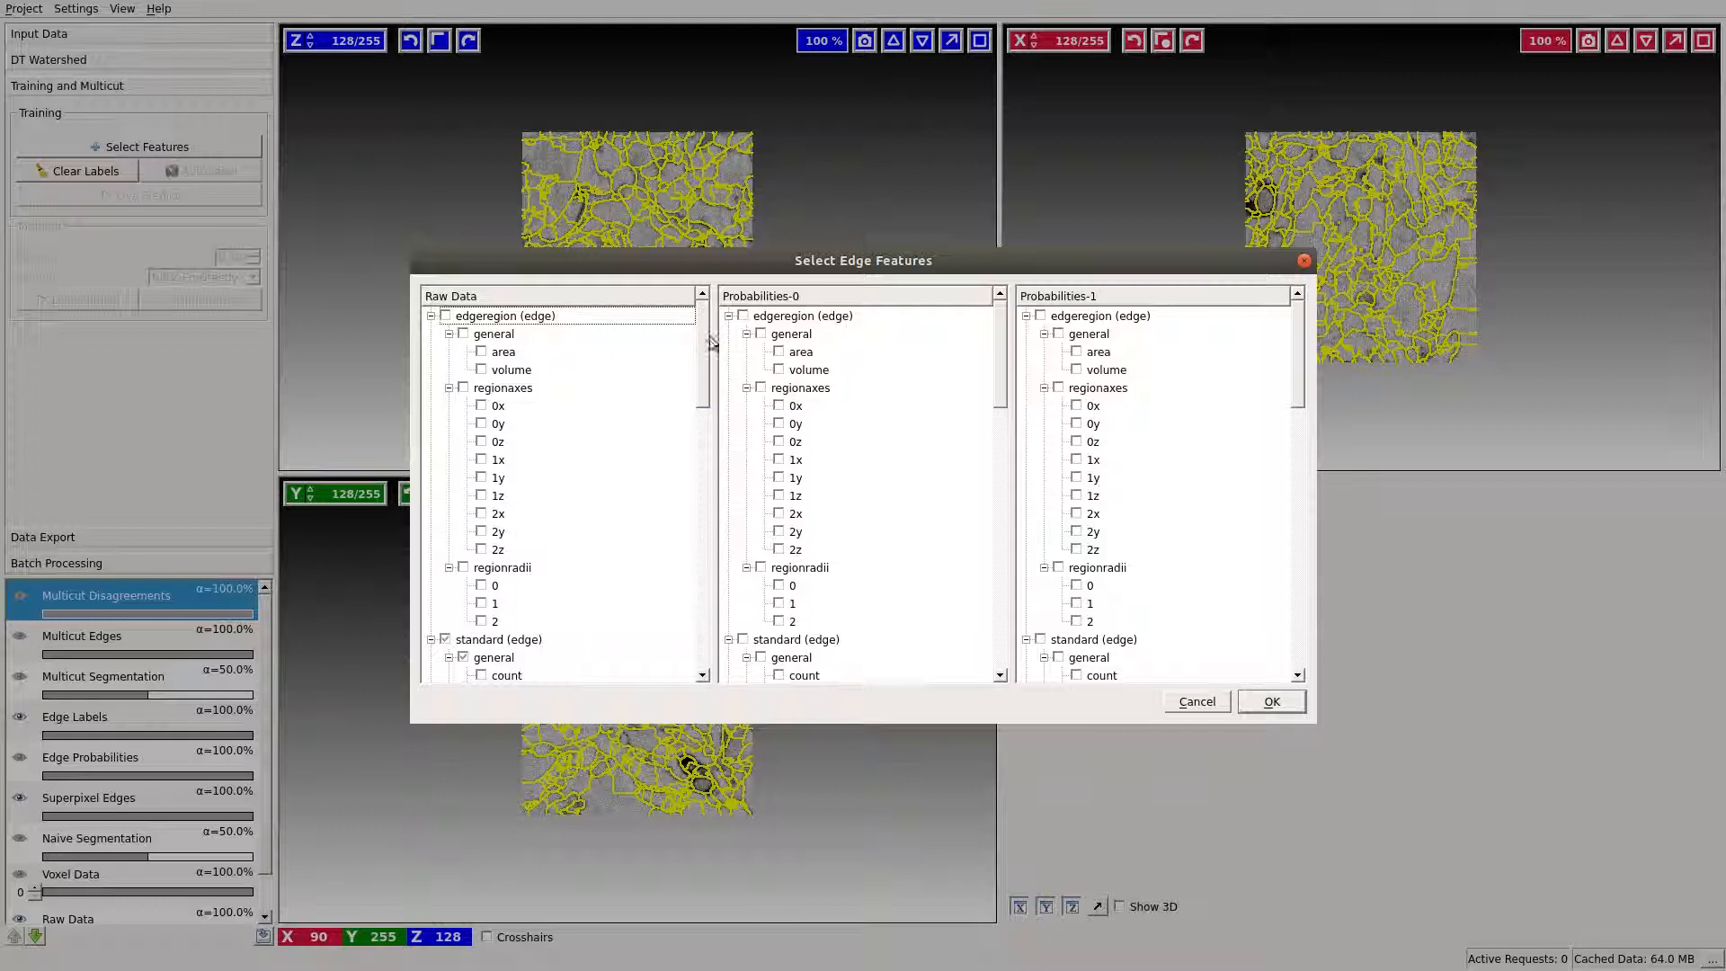
pyautogui.scroll(-10, 708, 384)
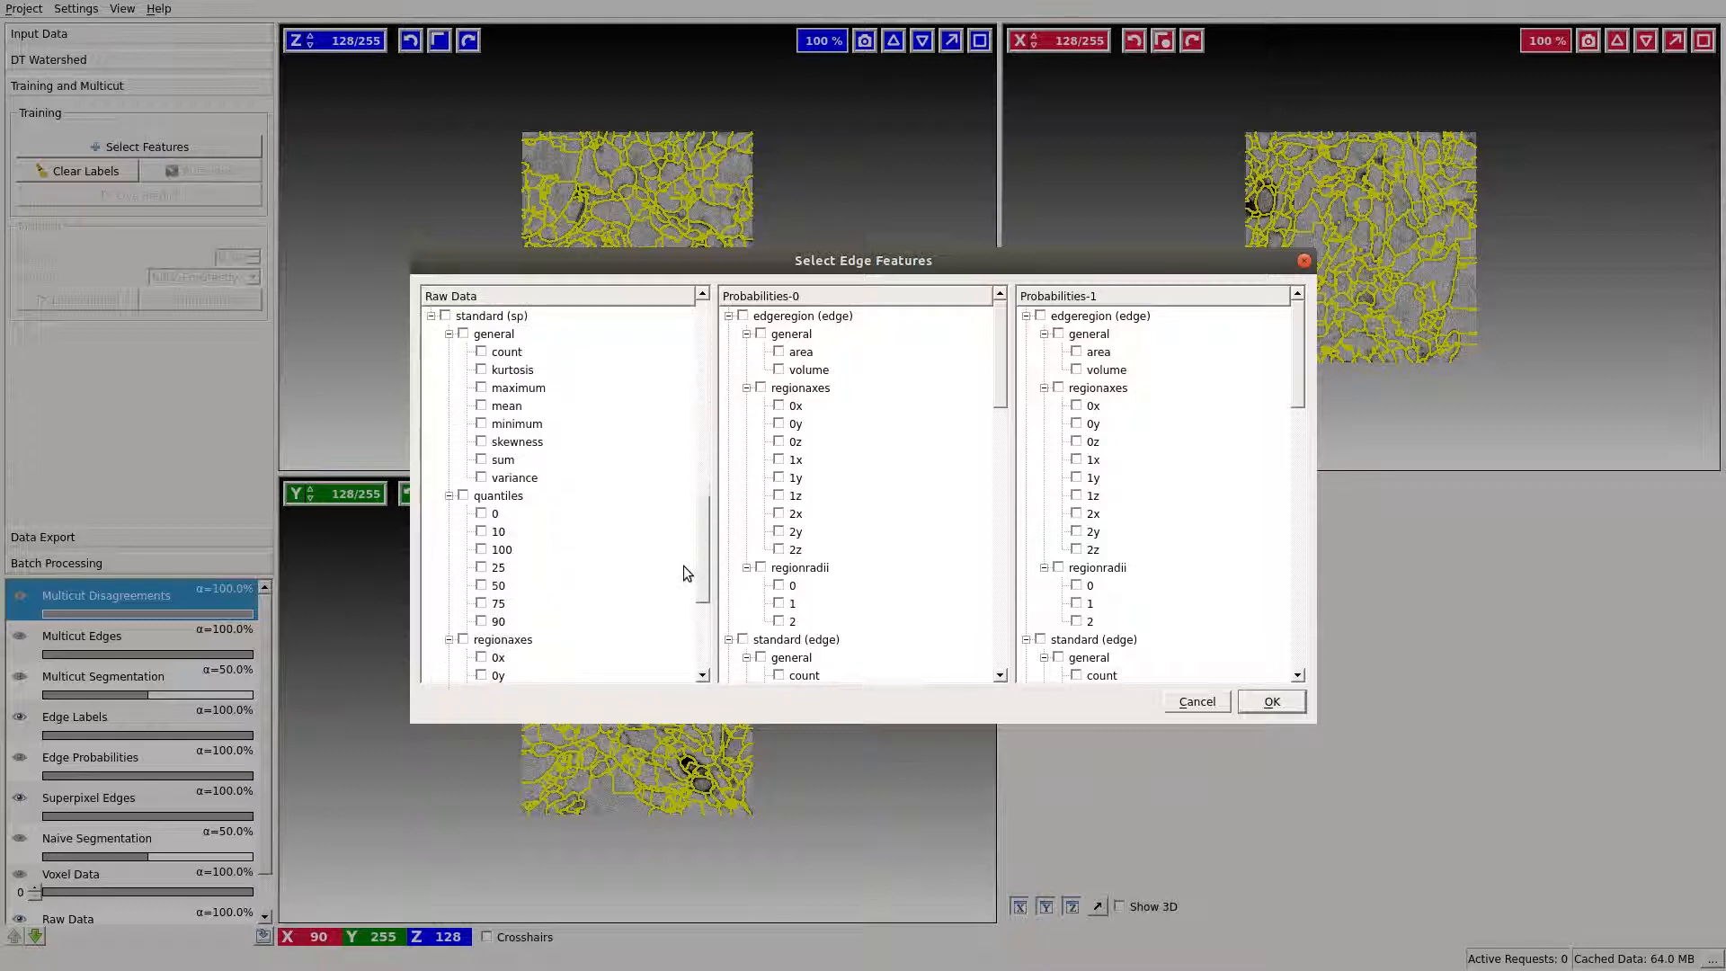
pyautogui.scroll(5, 679, 585)
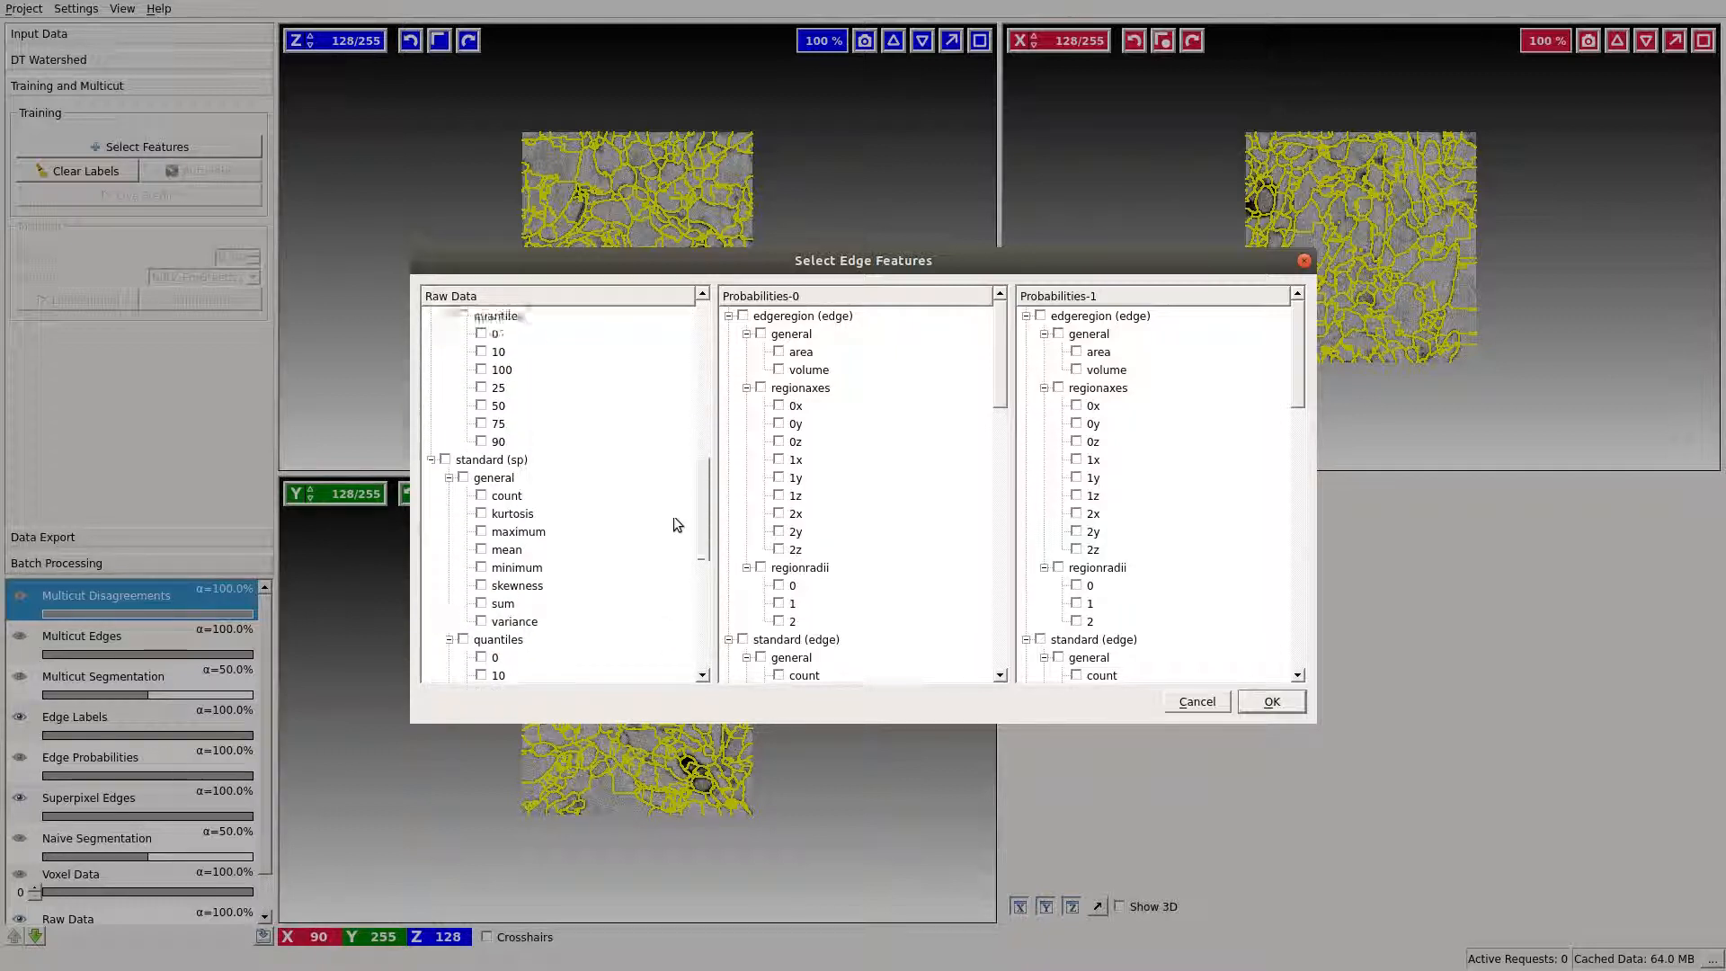
pyautogui.scroll(5, 669, 472)
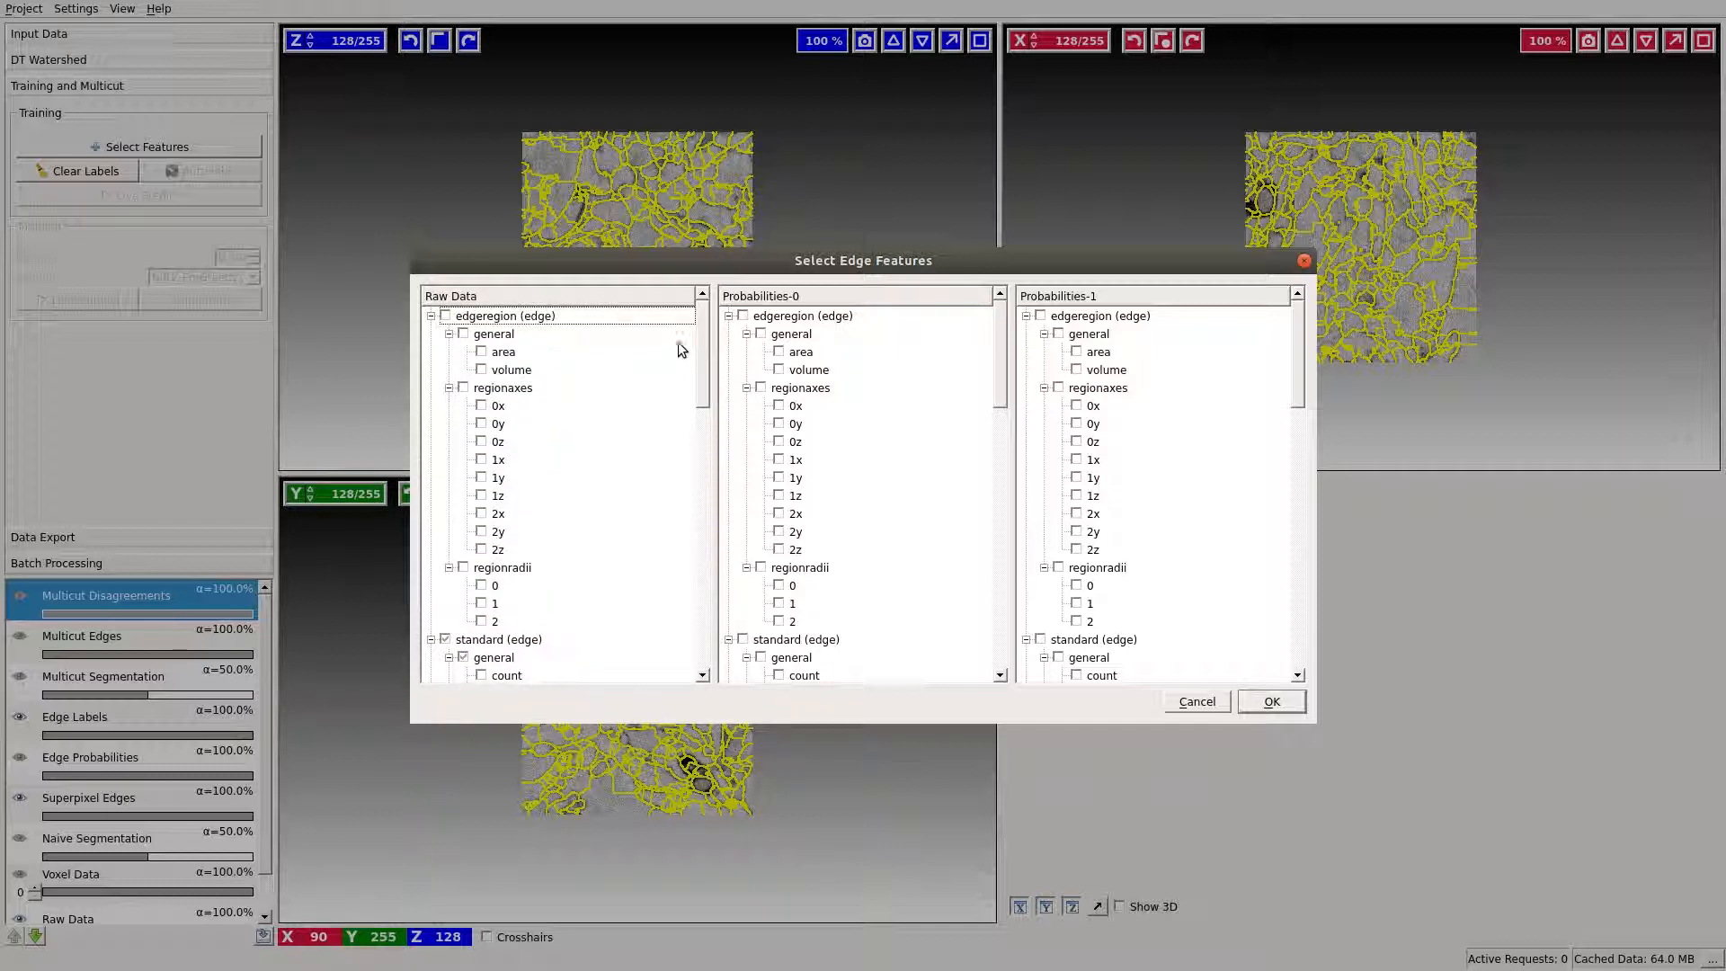
pyautogui.scroll(-4, 700, 387)
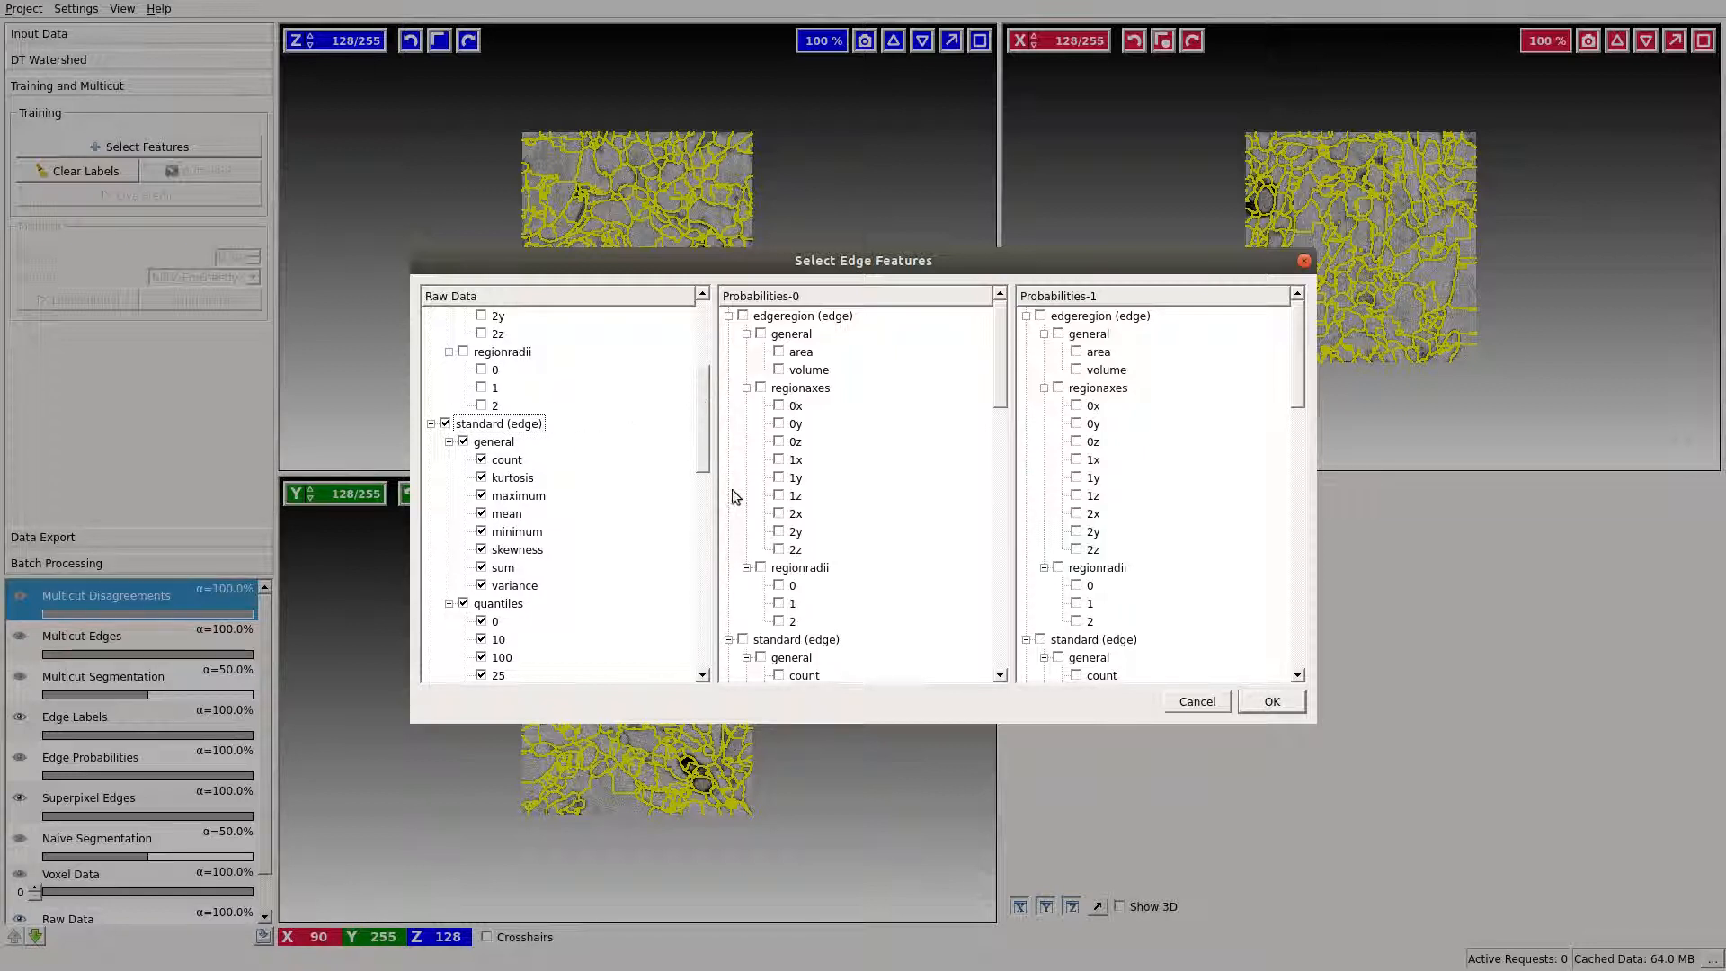
pyautogui.click(1272, 703)
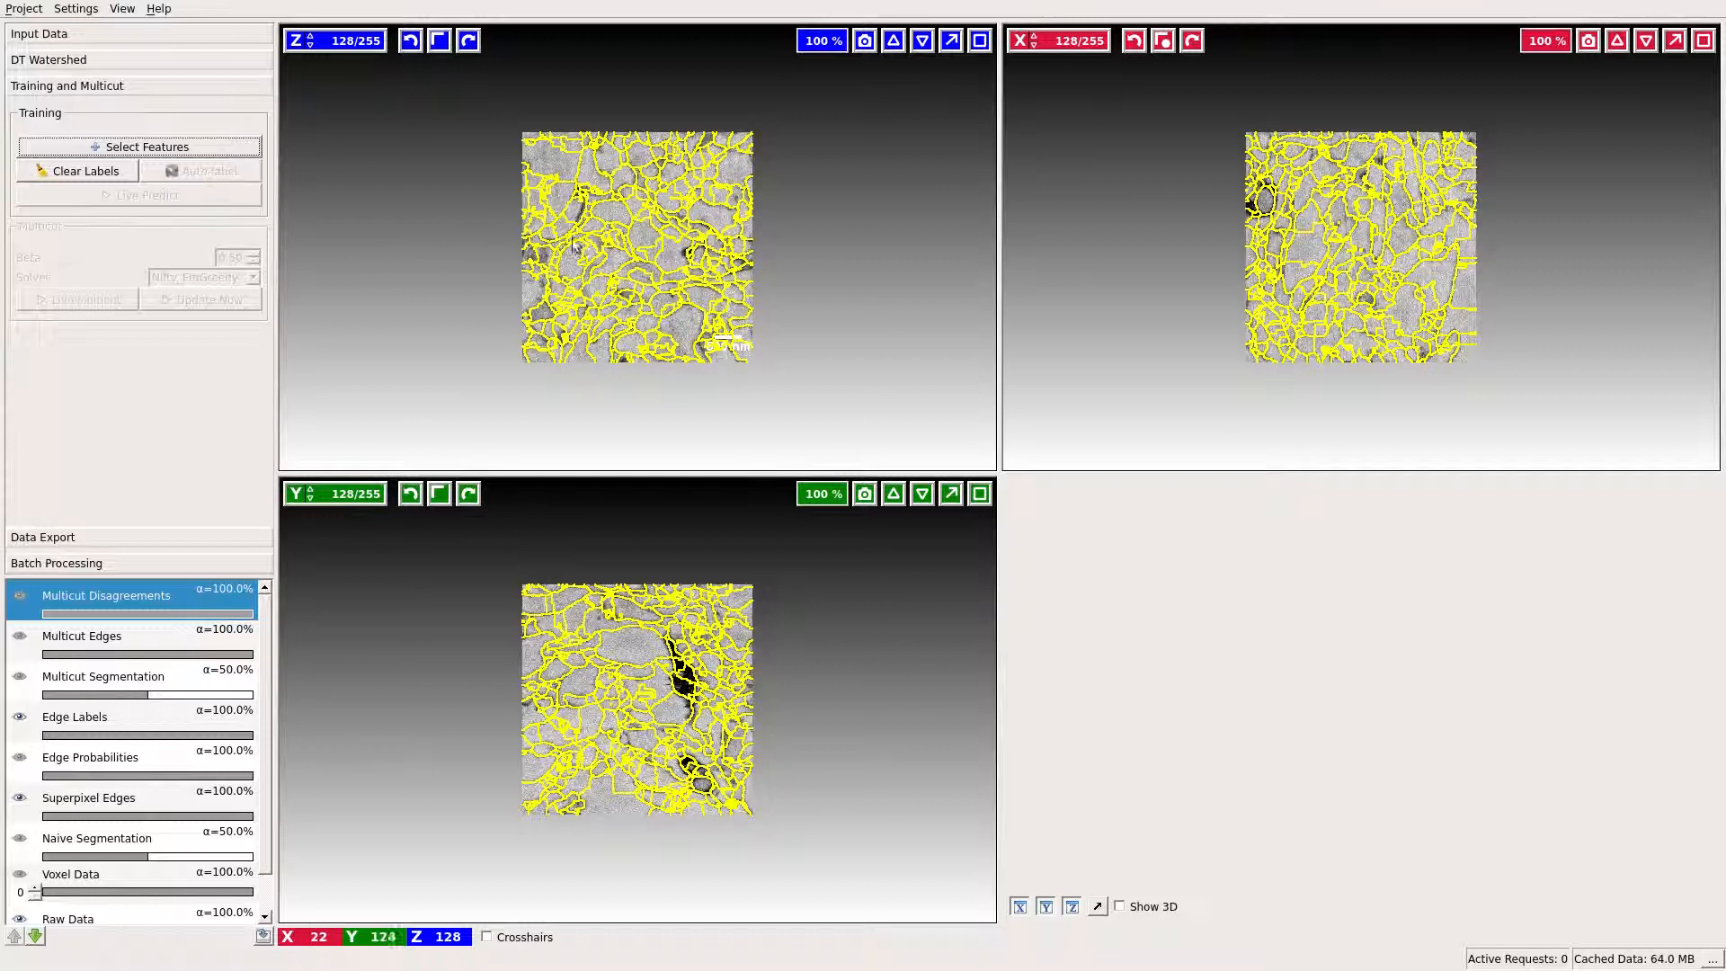
# Step: Examine the superpixel edges against the raw membranes in the maximized Z view, magnified on slice 130
pyautogui.click(980, 41)
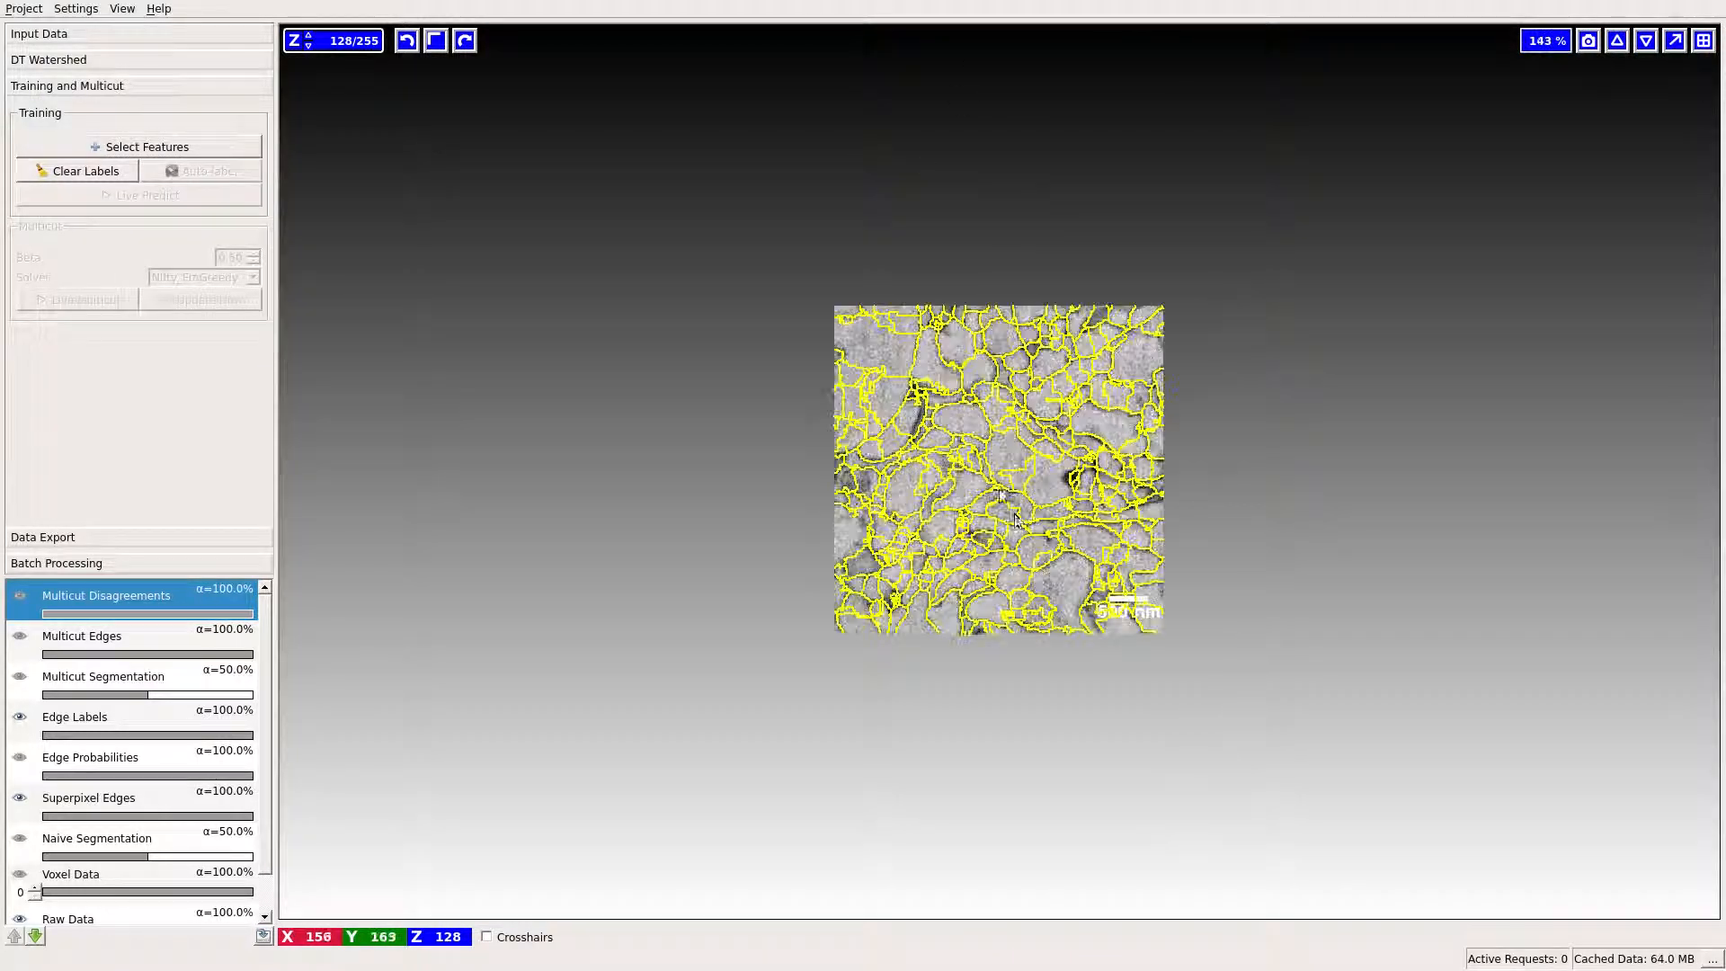
pyautogui.scroll(3, 958, 545)
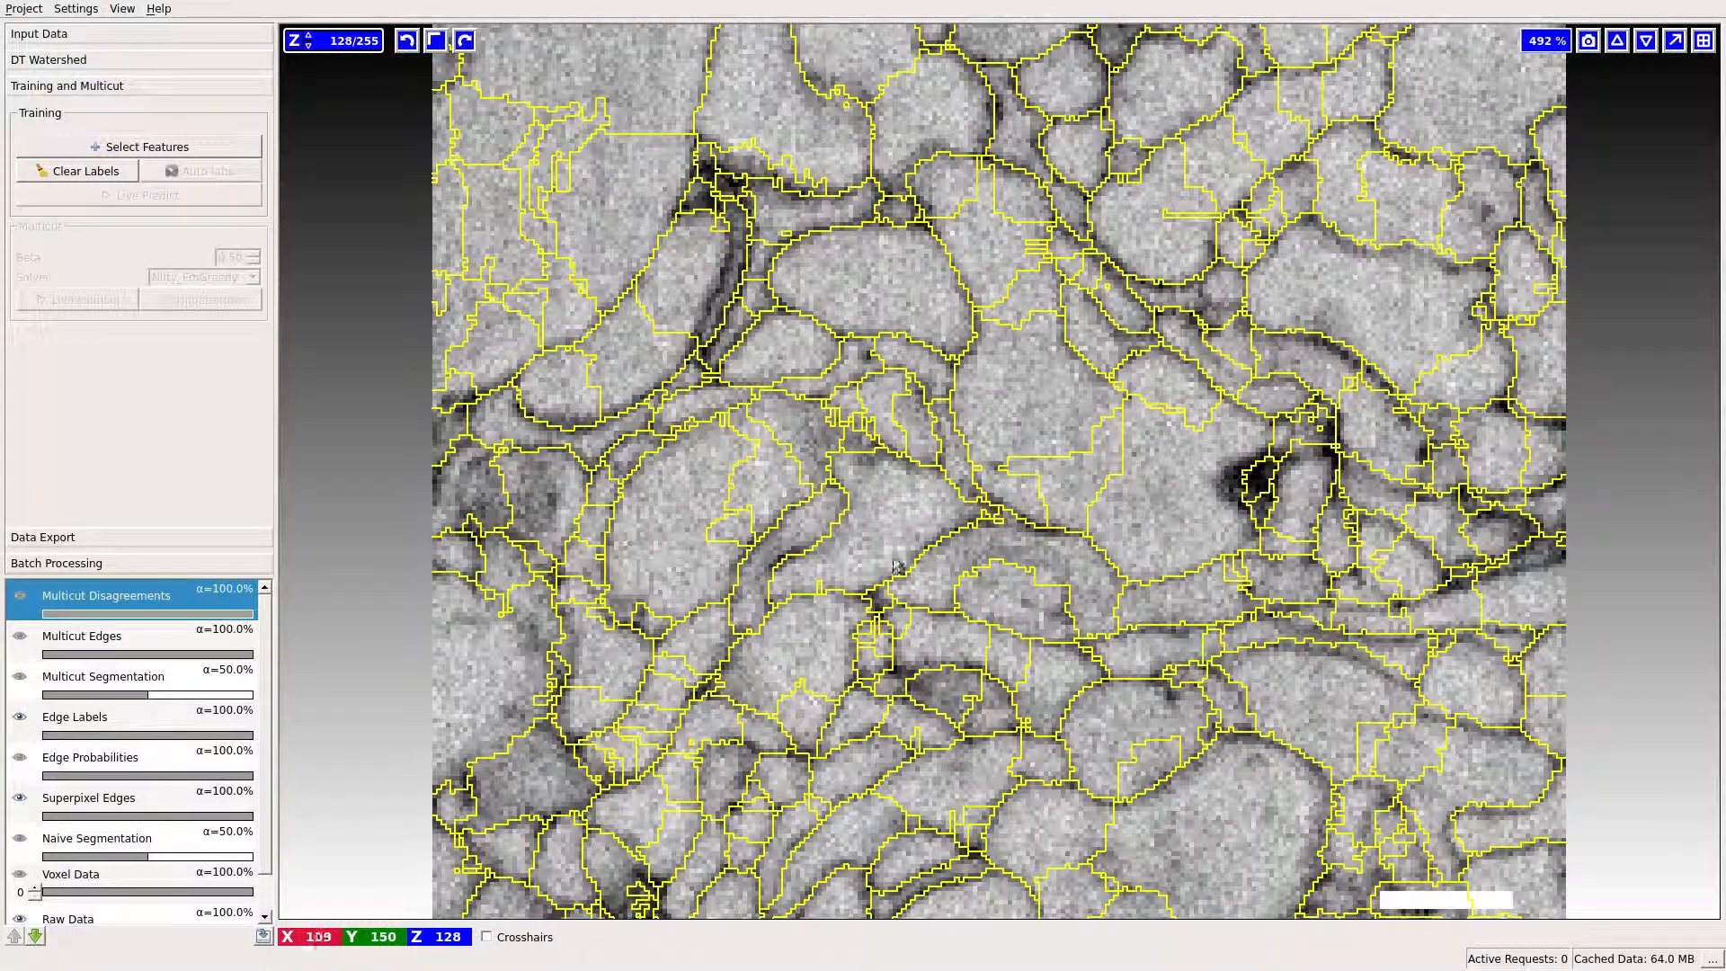
pyautogui.press('i')
pyautogui.press('i')
pyautogui.press('i')
pyautogui.press('i')
pyautogui.scroll(2, 605, 558)
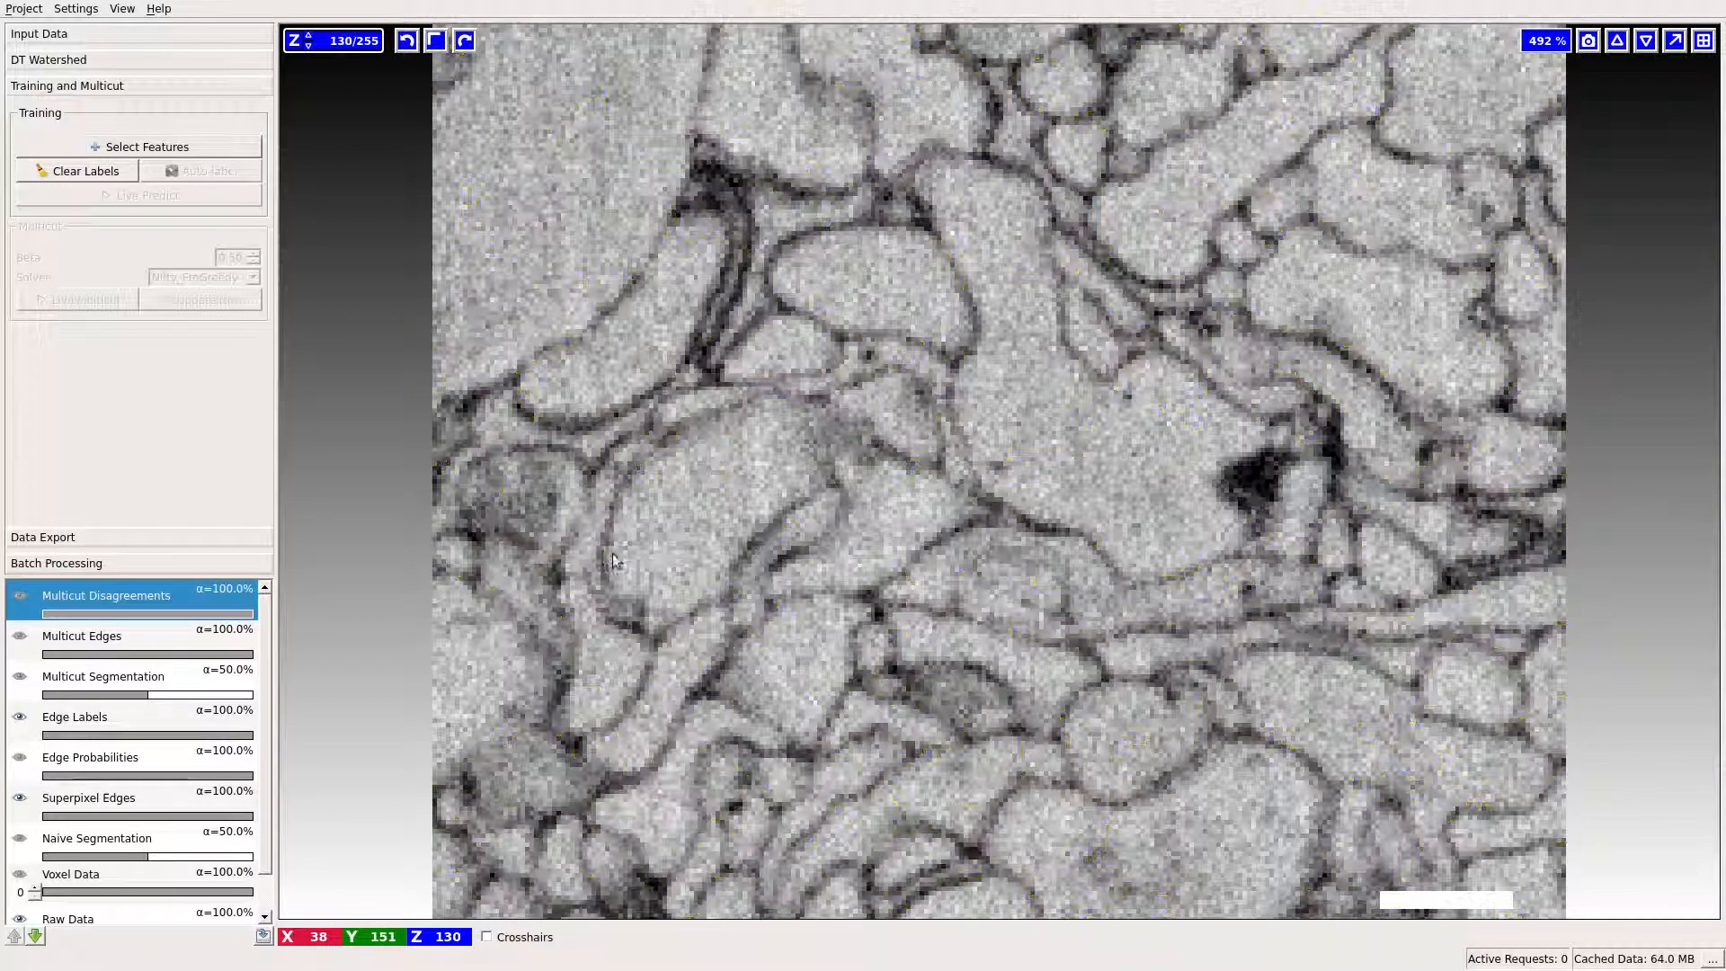
pyautogui.scroll(6, 604, 559)
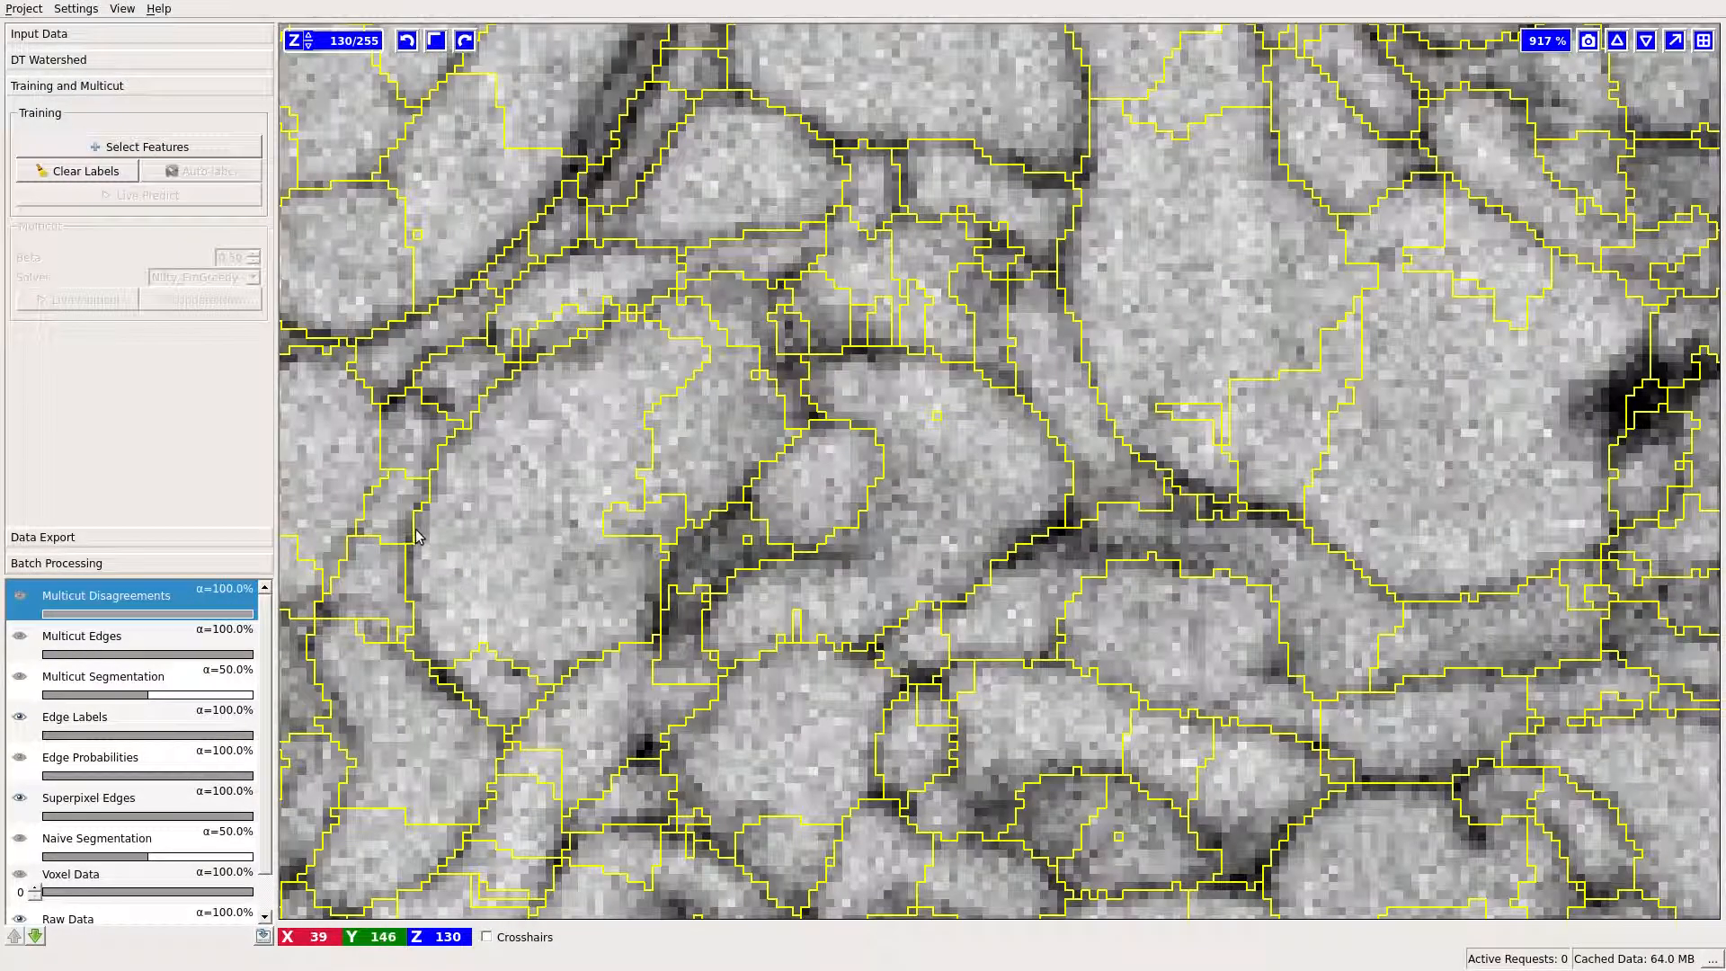
# Step: Label the large cell's outer membrane edge as one to keep and the false edge inside the cell as one to drop
pyautogui.press('i')
pyautogui.press('i')
pyautogui.rightClick(420, 511)
pyautogui.rightClick(406, 592)
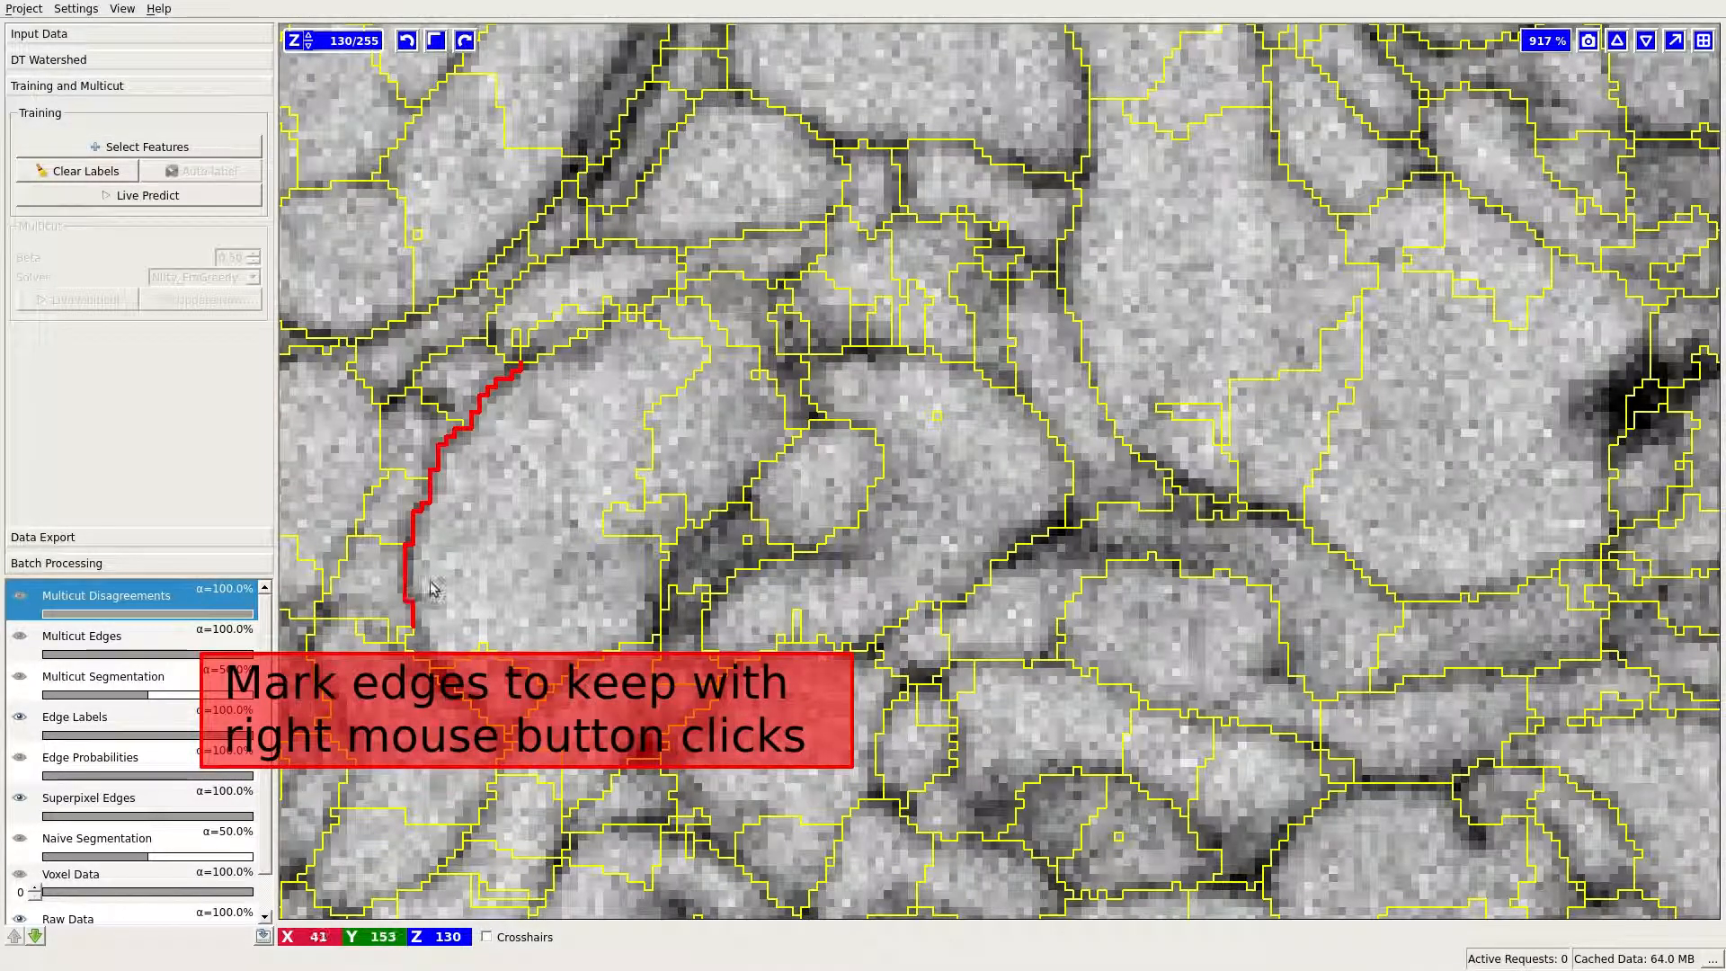
pyautogui.press('i')
pyautogui.press('i')
pyautogui.click(651, 447)
# Step: Label the neighbouring large cell's membrane edge as one to keep and two false edges inside it as ones to drop
pyautogui.press('i')
pyautogui.press('i')
pyautogui.rightClick(1095, 385)
pyautogui.press('i')
pyautogui.press('i')
pyautogui.click(1305, 372)
pyautogui.click(1339, 398)
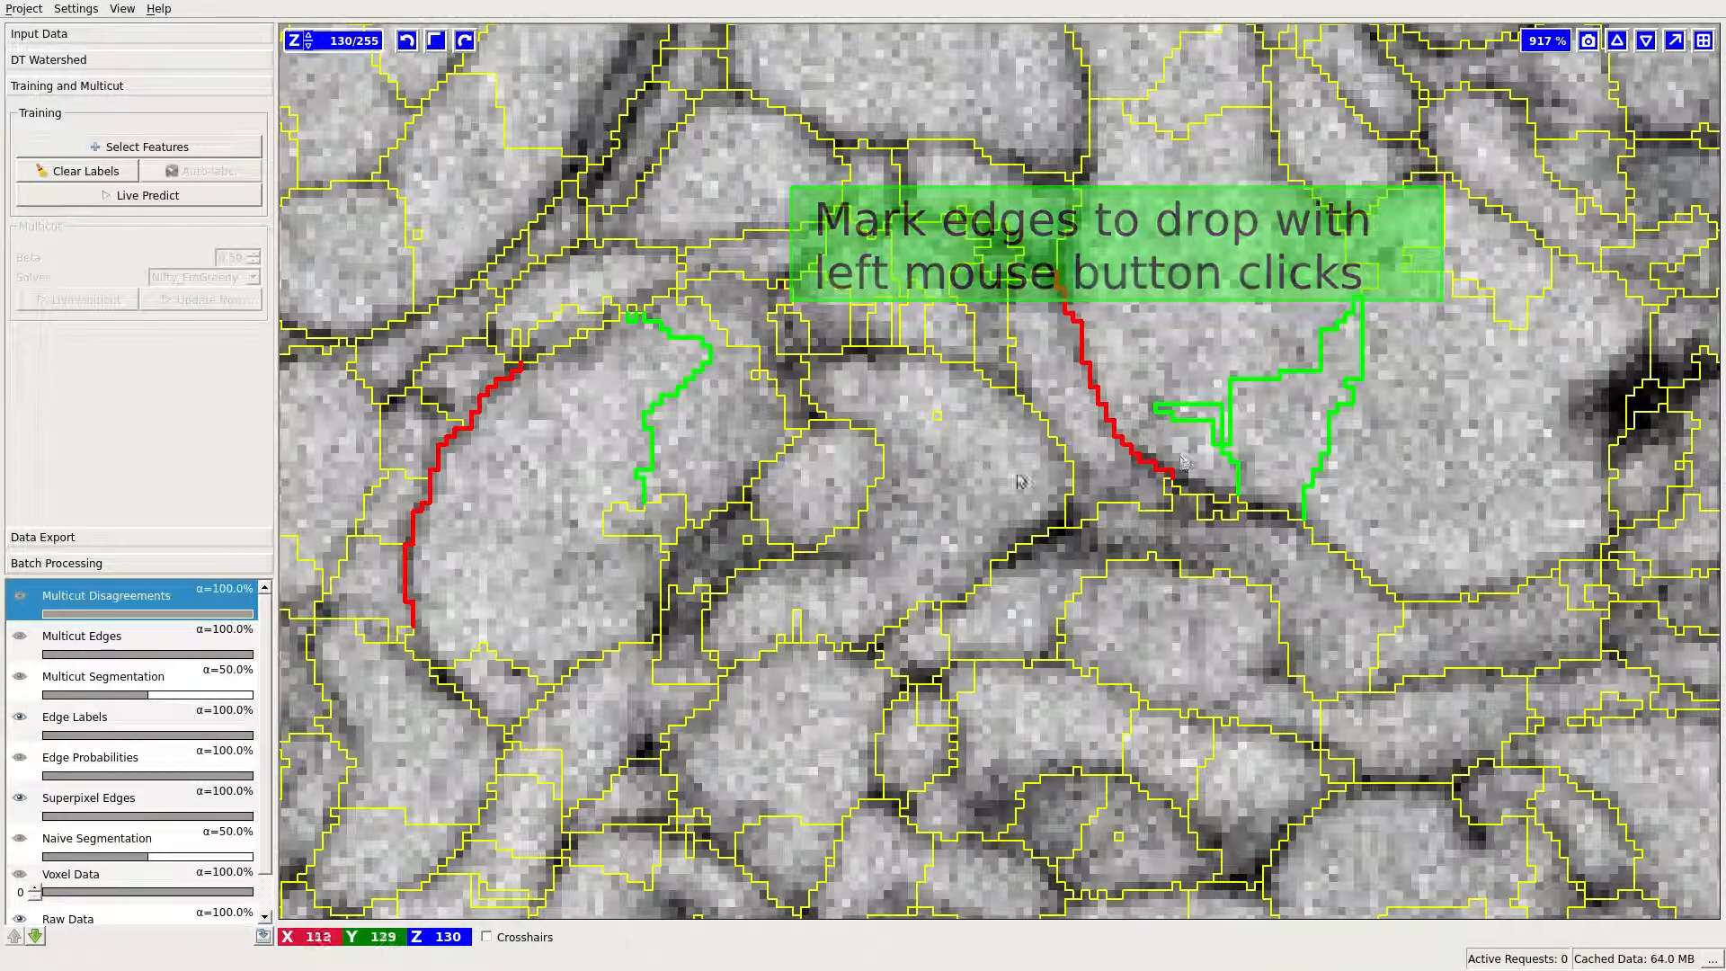
# Step: Turn on Live Predict and check the edge predictions in other regions of slice 130 and on slice 136
pyautogui.click(180, 200)
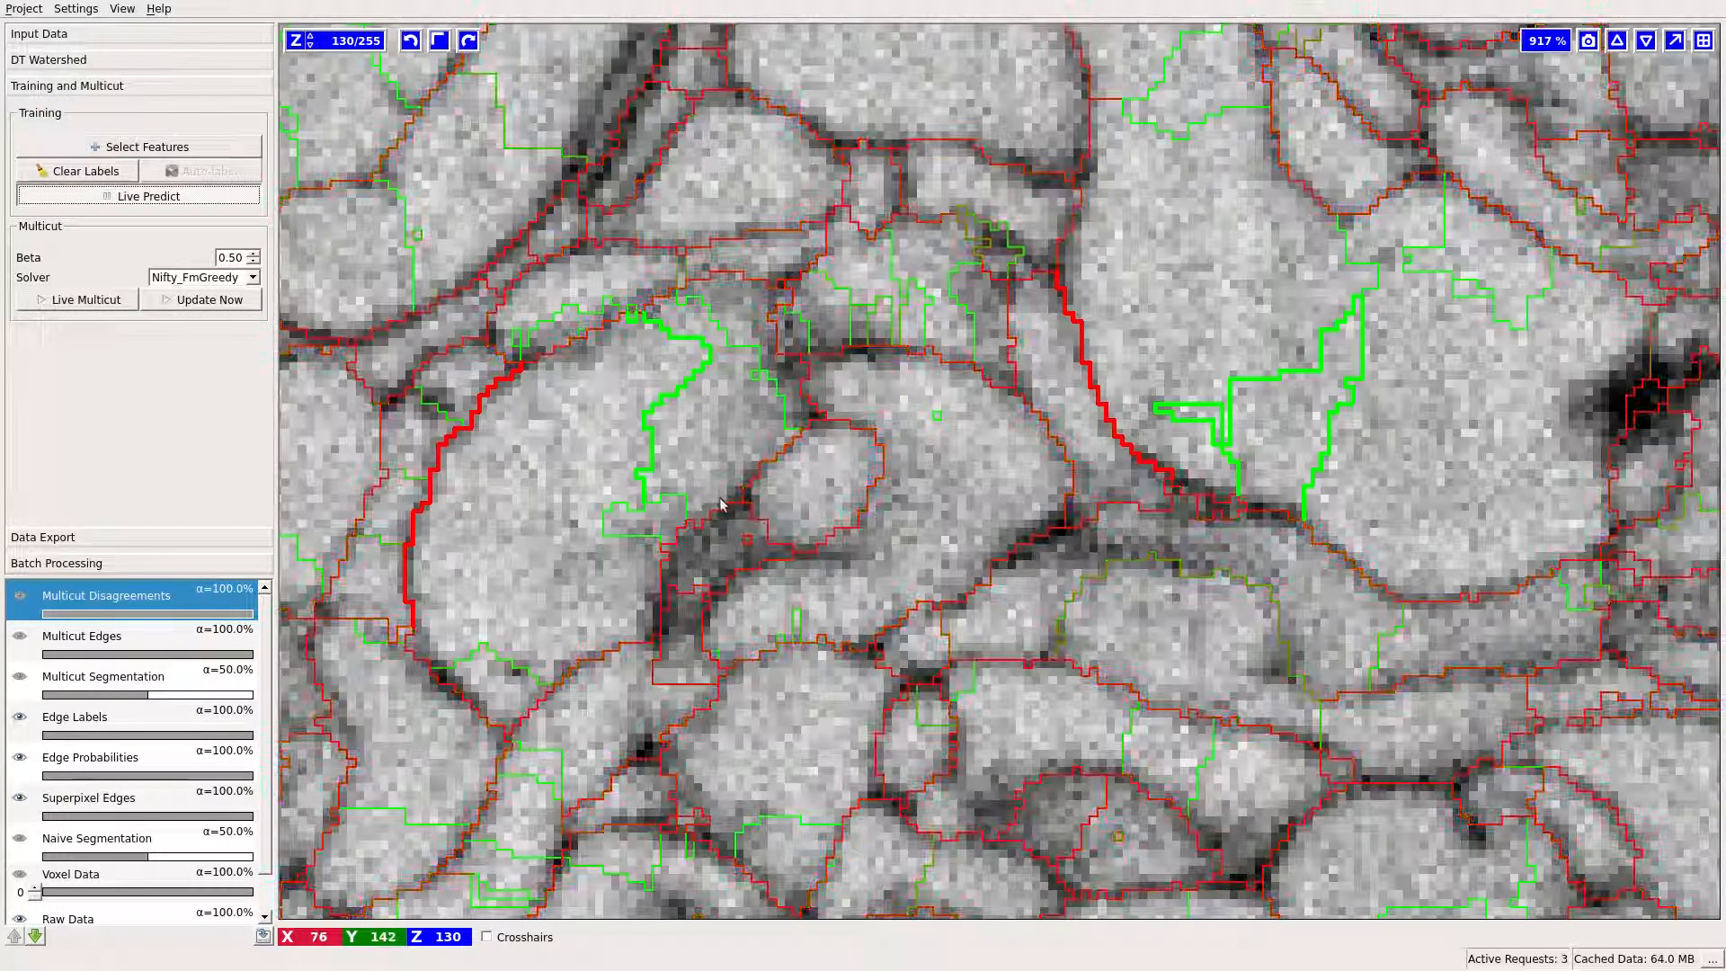
pyautogui.moveTo(1359, 396); pyautogui.dragTo(881, 721)
pyautogui.moveTo(1377, 345); pyautogui.dragTo(1368, 718)
pyautogui.moveTo(664, 553); pyautogui.dragTo(1291, 554)
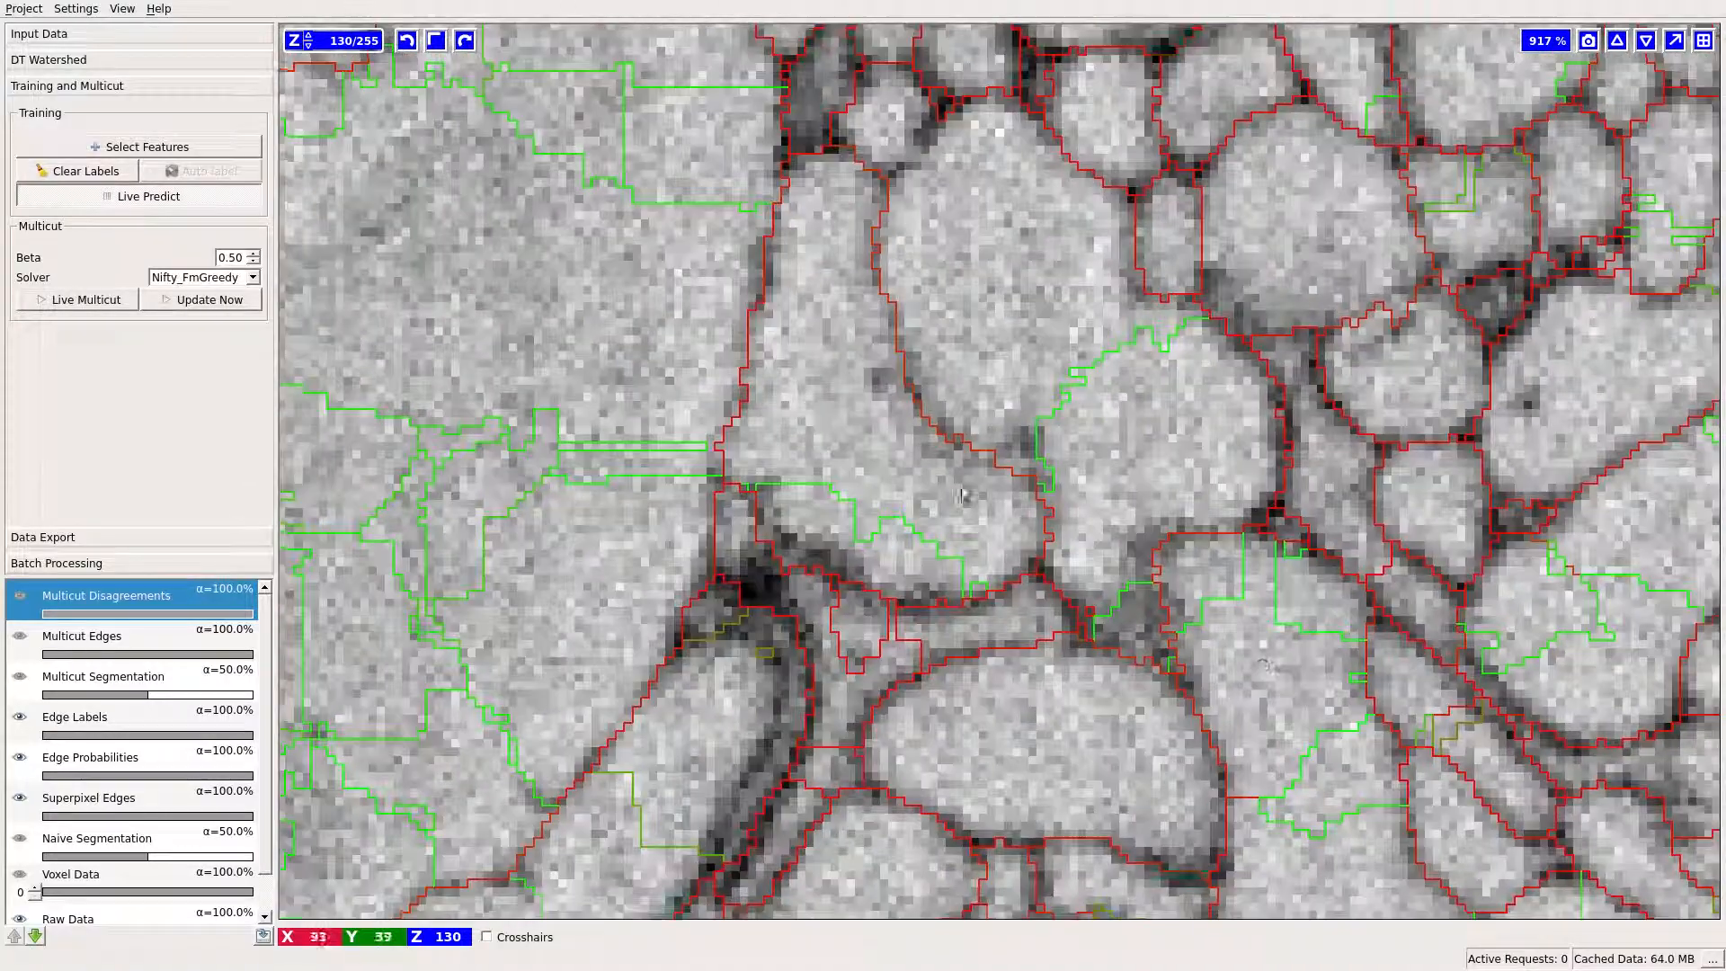
pyautogui.moveTo(582, 497); pyautogui.dragTo(1273, 355)
pyautogui.scroll(11, 1274, 354)
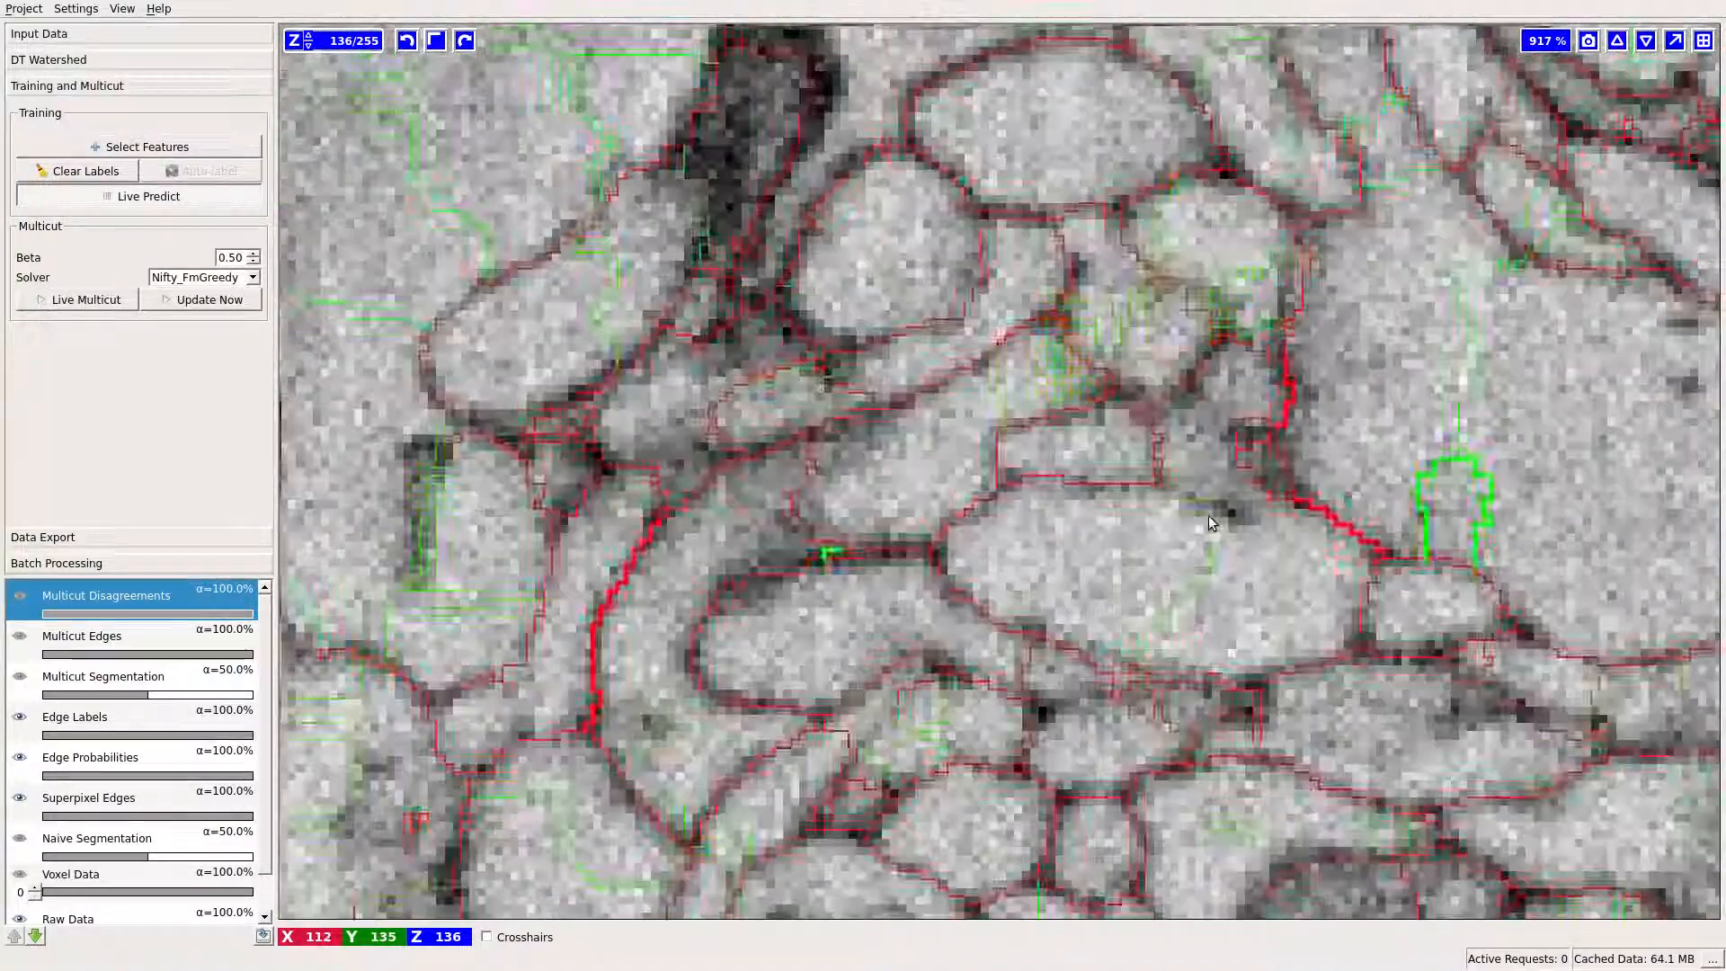
# Step: Label the lower membrane edge of a cell elsewhere on slice 141 as one to keep
pyautogui.moveTo(1484, 462); pyautogui.dragTo(821, 550)
pyautogui.moveTo(783, 813); pyautogui.dragTo(725, 509)
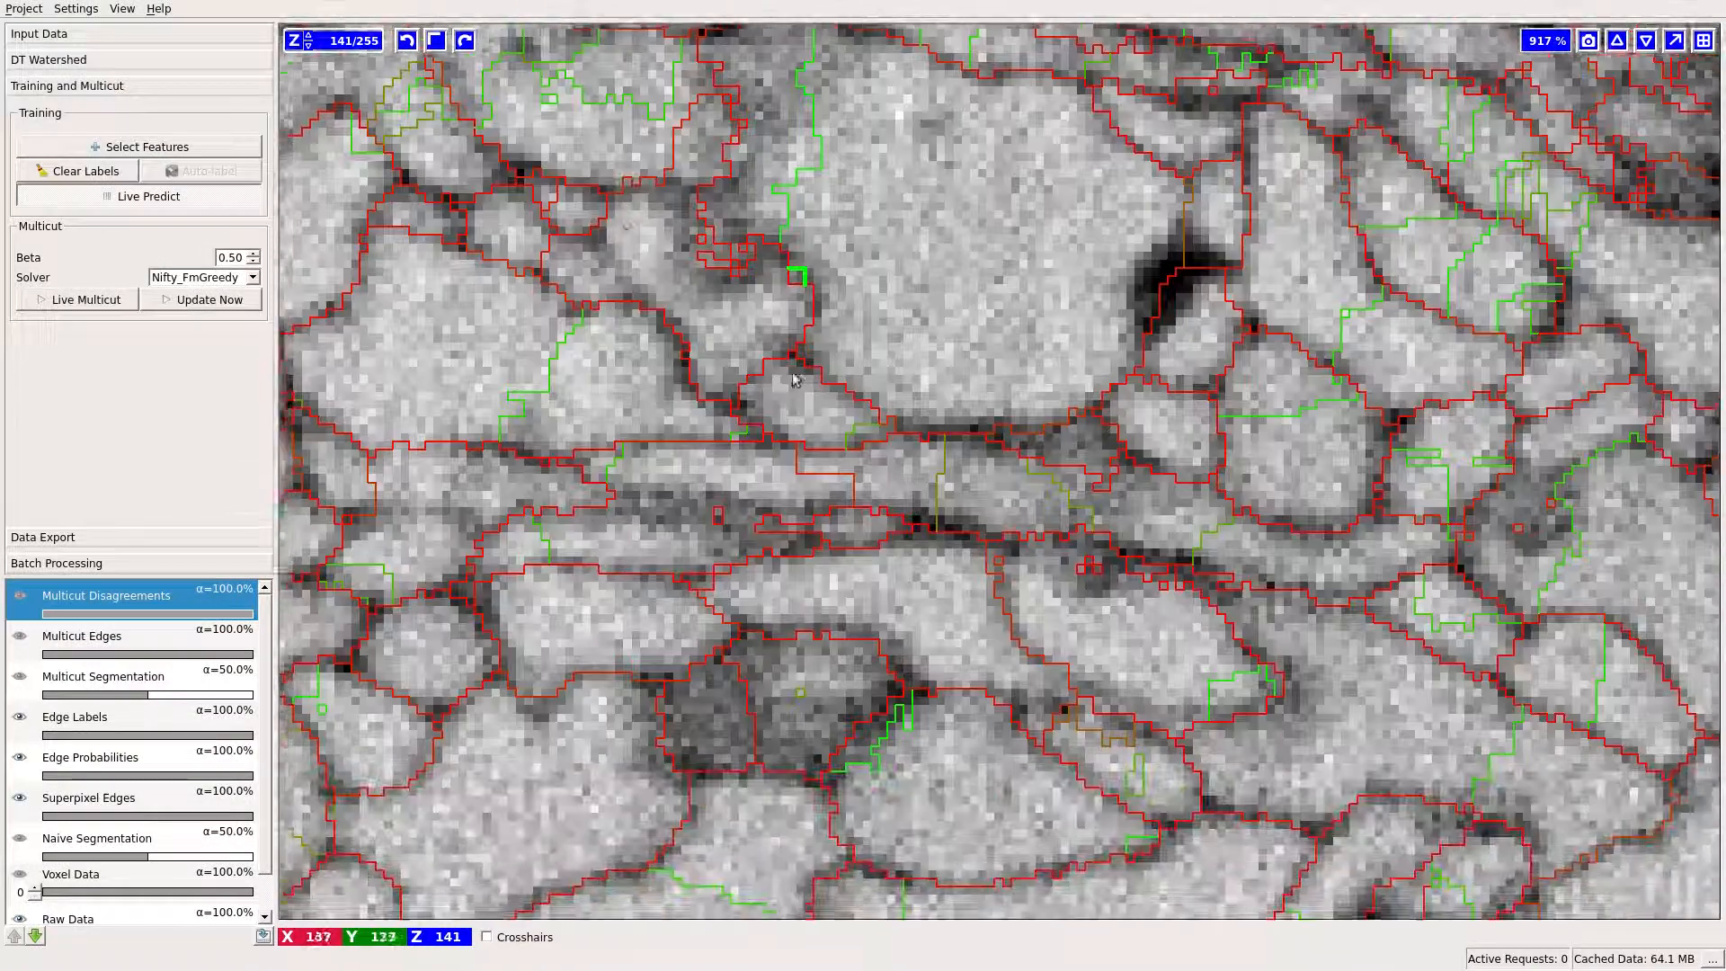
pyautogui.moveTo(1079, 885); pyautogui.dragTo(1092, 637)
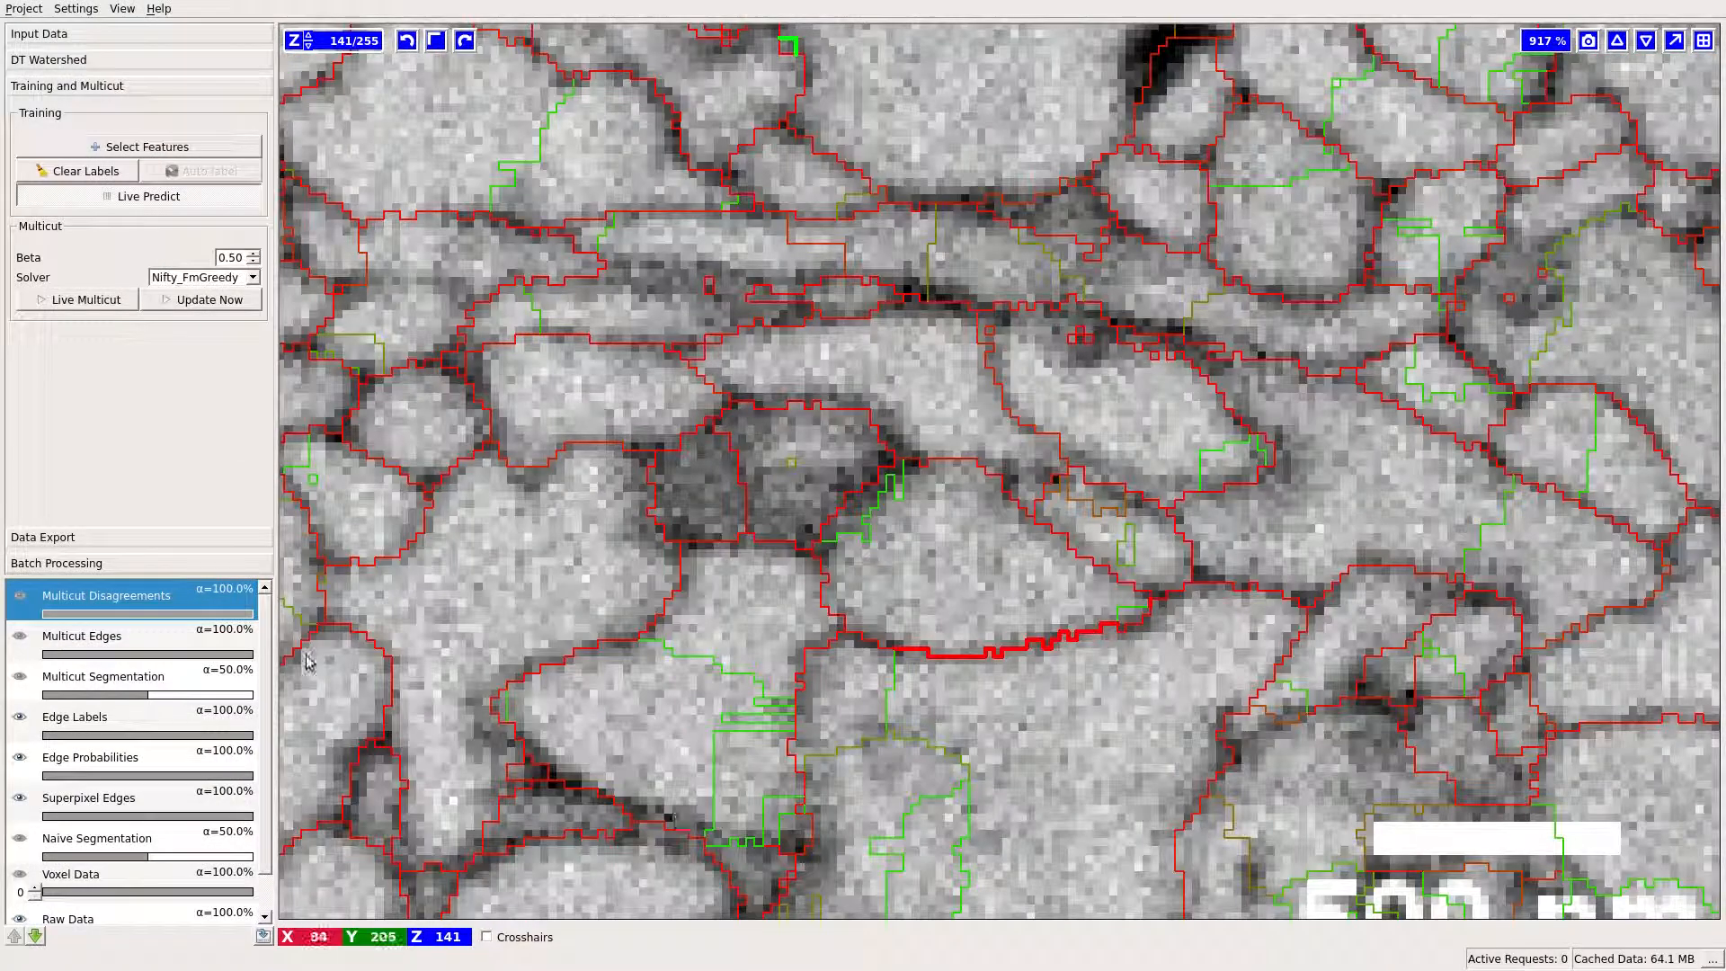
# Step: Turn off Live Predict, compute the multicut and show the Multicut Segmentation layer over slice 141
pyautogui.click(163, 198)
pyautogui.scroll(-10, 501, 363)
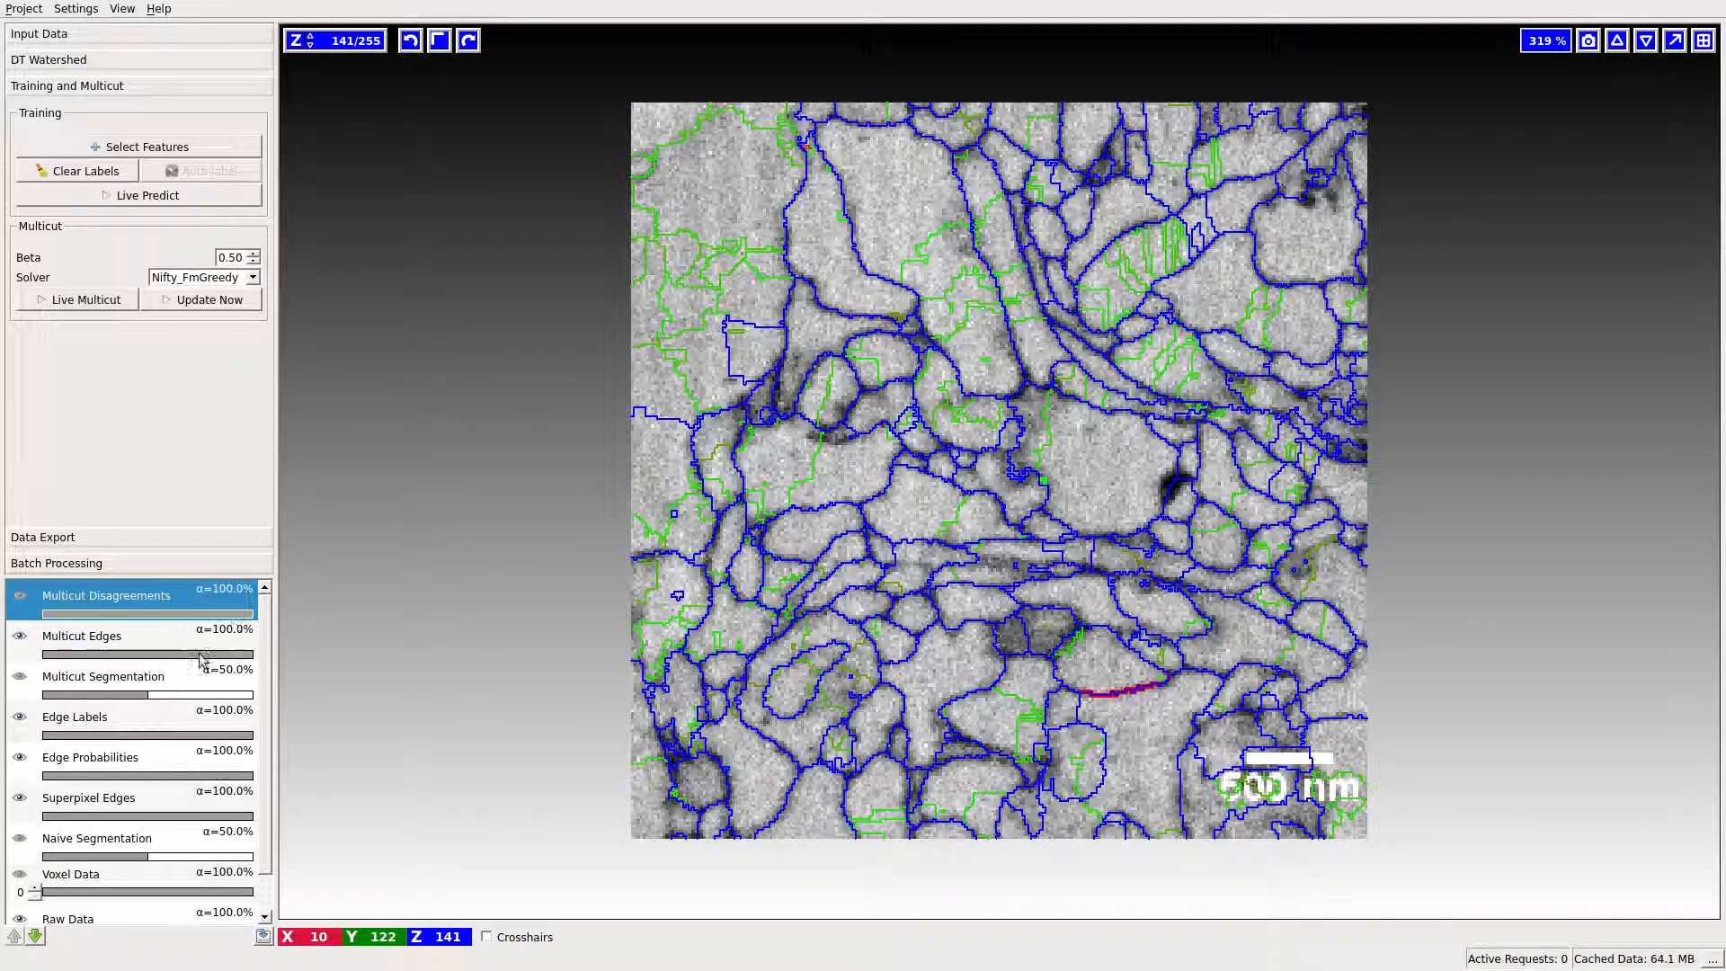
pyautogui.click(18, 676)
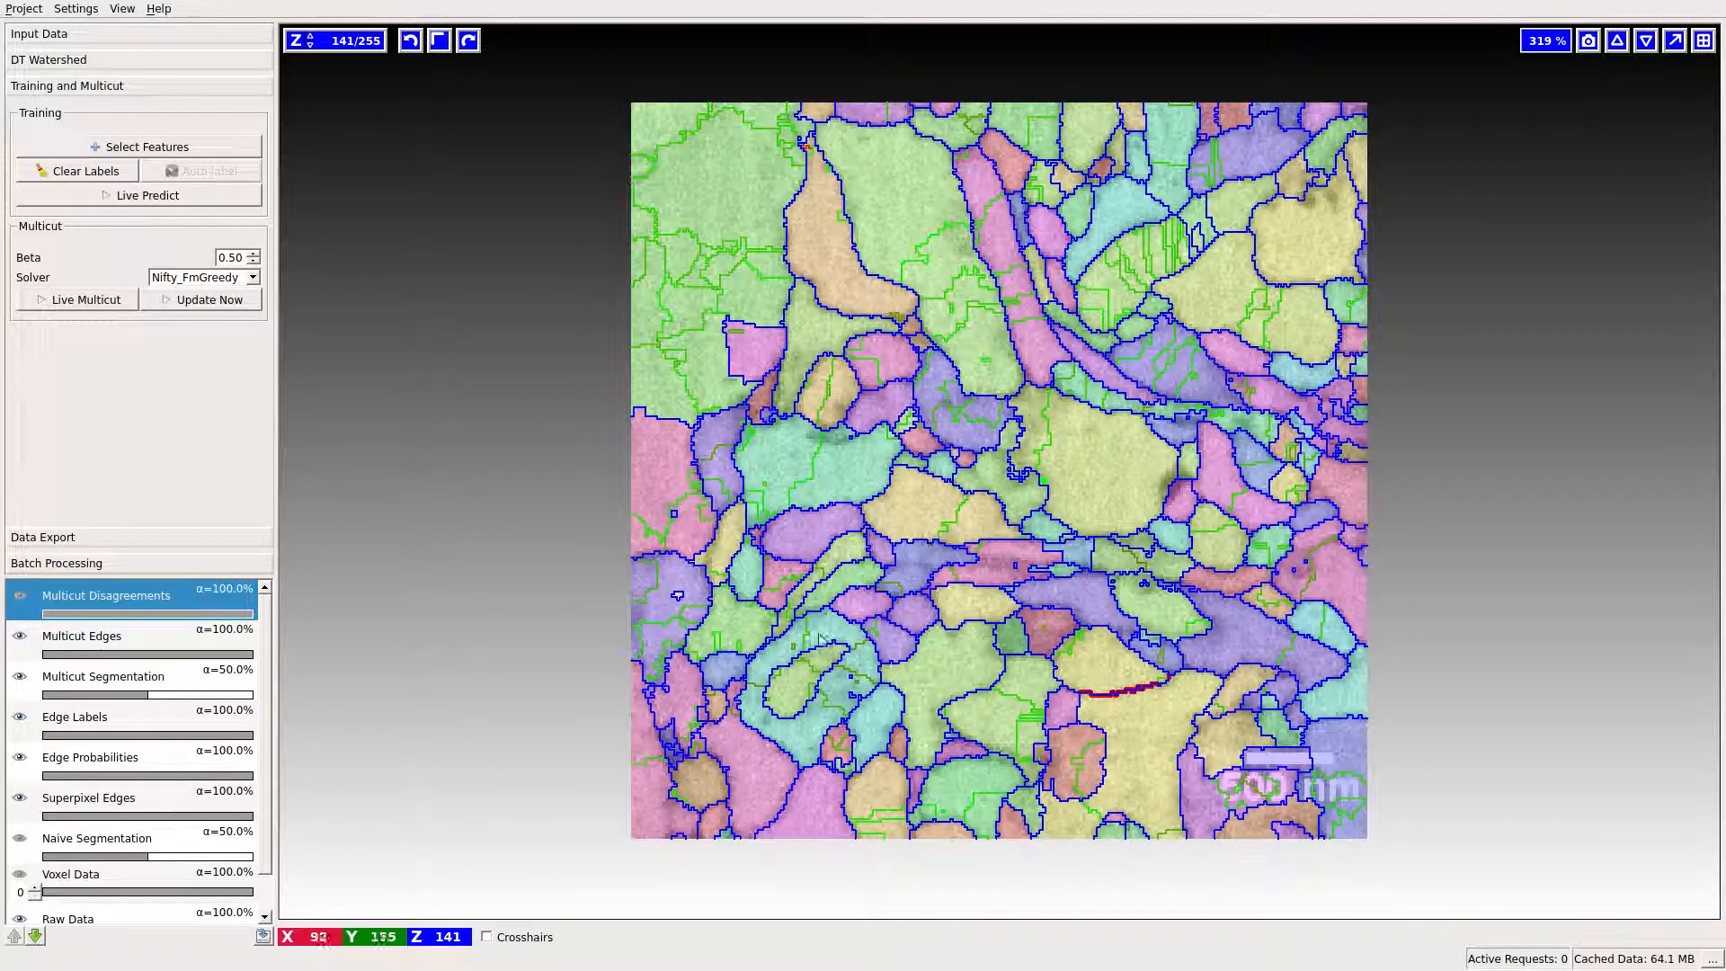
# Step: Check the segmentation up to Z slice 149, and in the X and Y views magnified to about 195 %, up to Y slice 134
pyautogui.scroll(4, 968, 537)
pyautogui.scroll(4, 876, 571)
pyautogui.scroll(4, 878, 576)
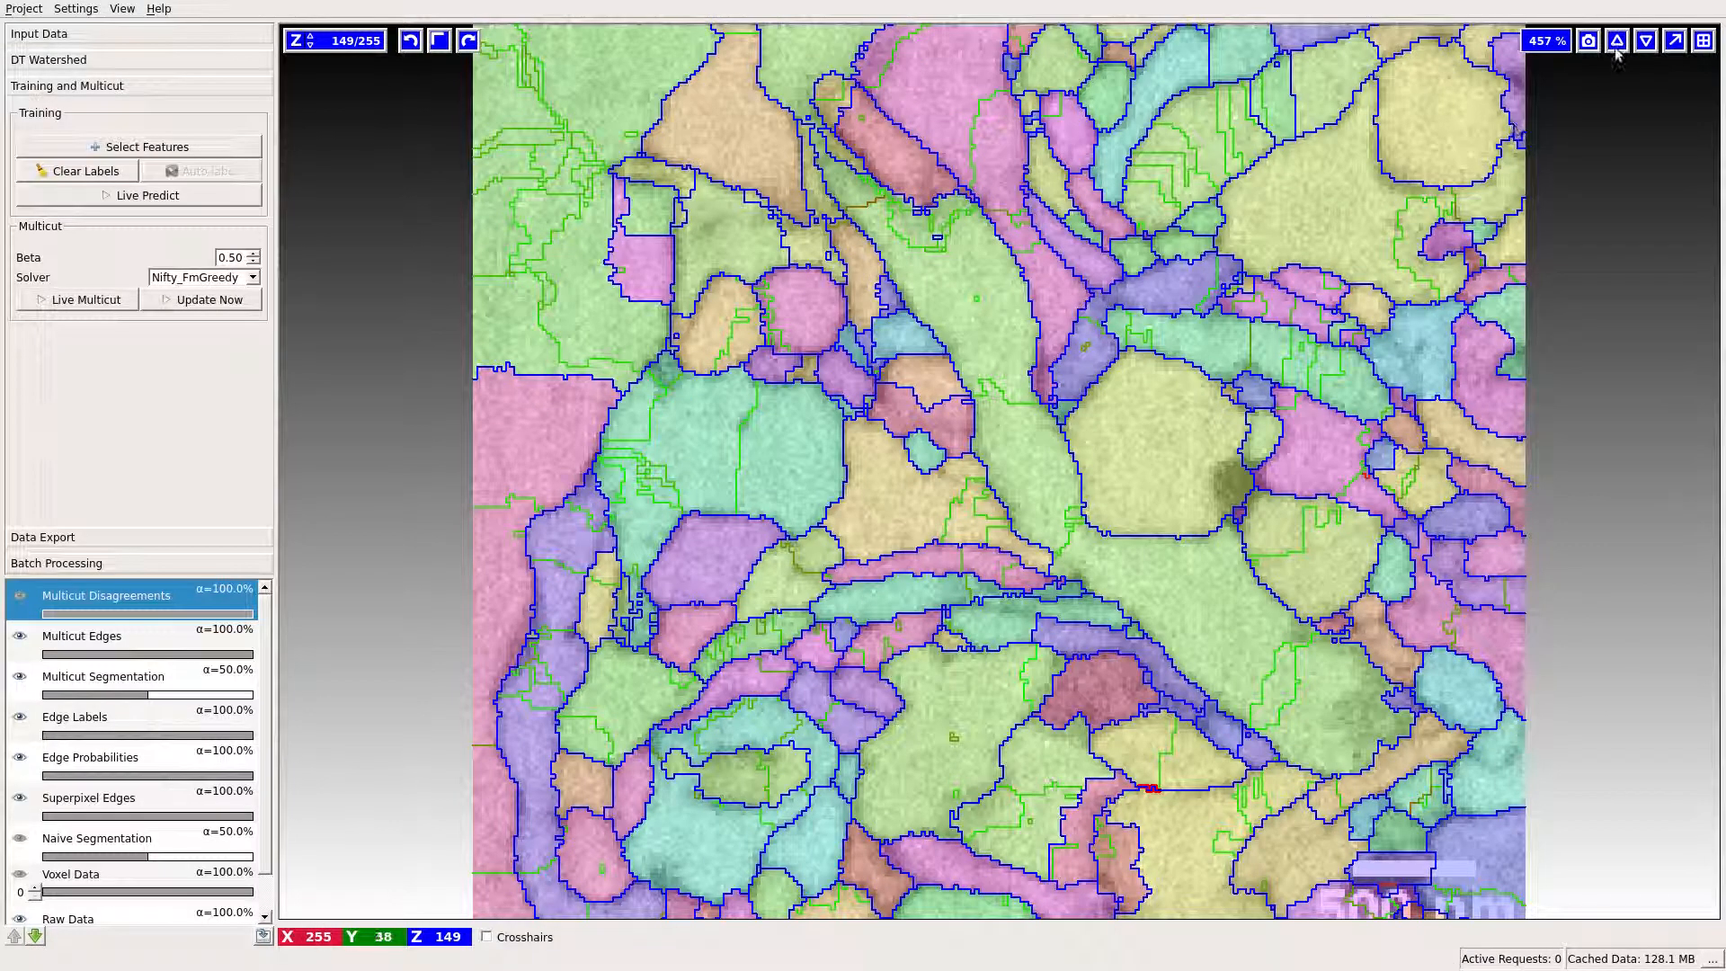
pyautogui.click(1703, 45)
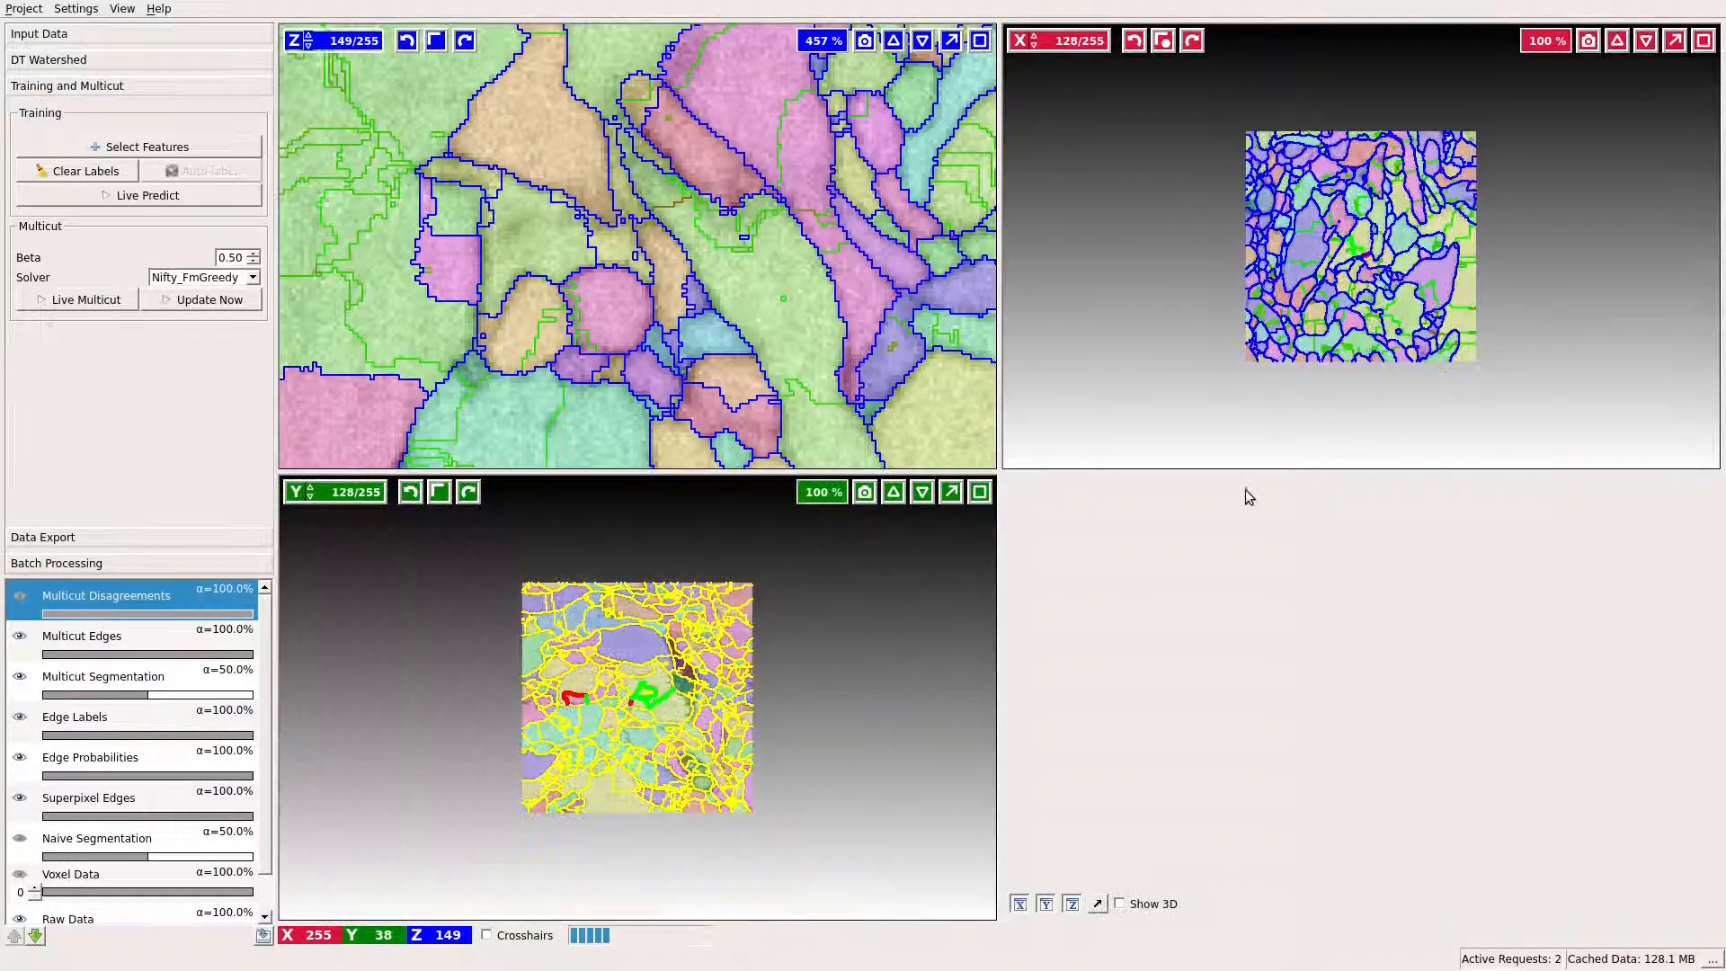
pyautogui.click(1645, 41)
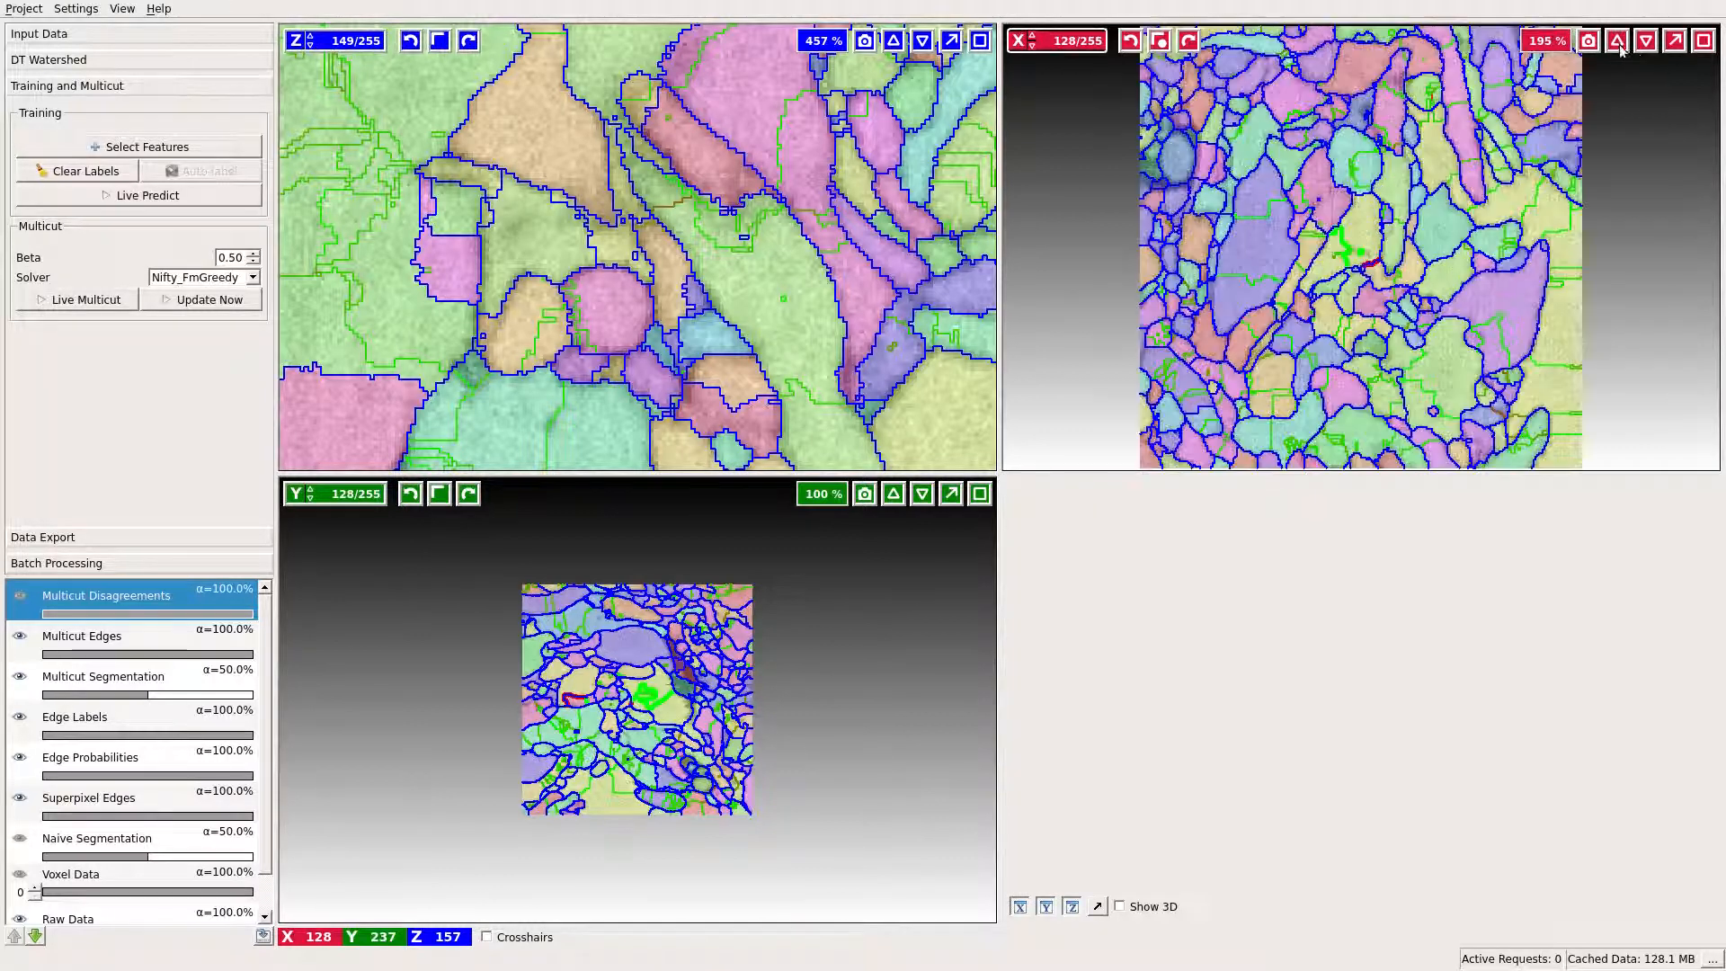
pyautogui.click(895, 496)
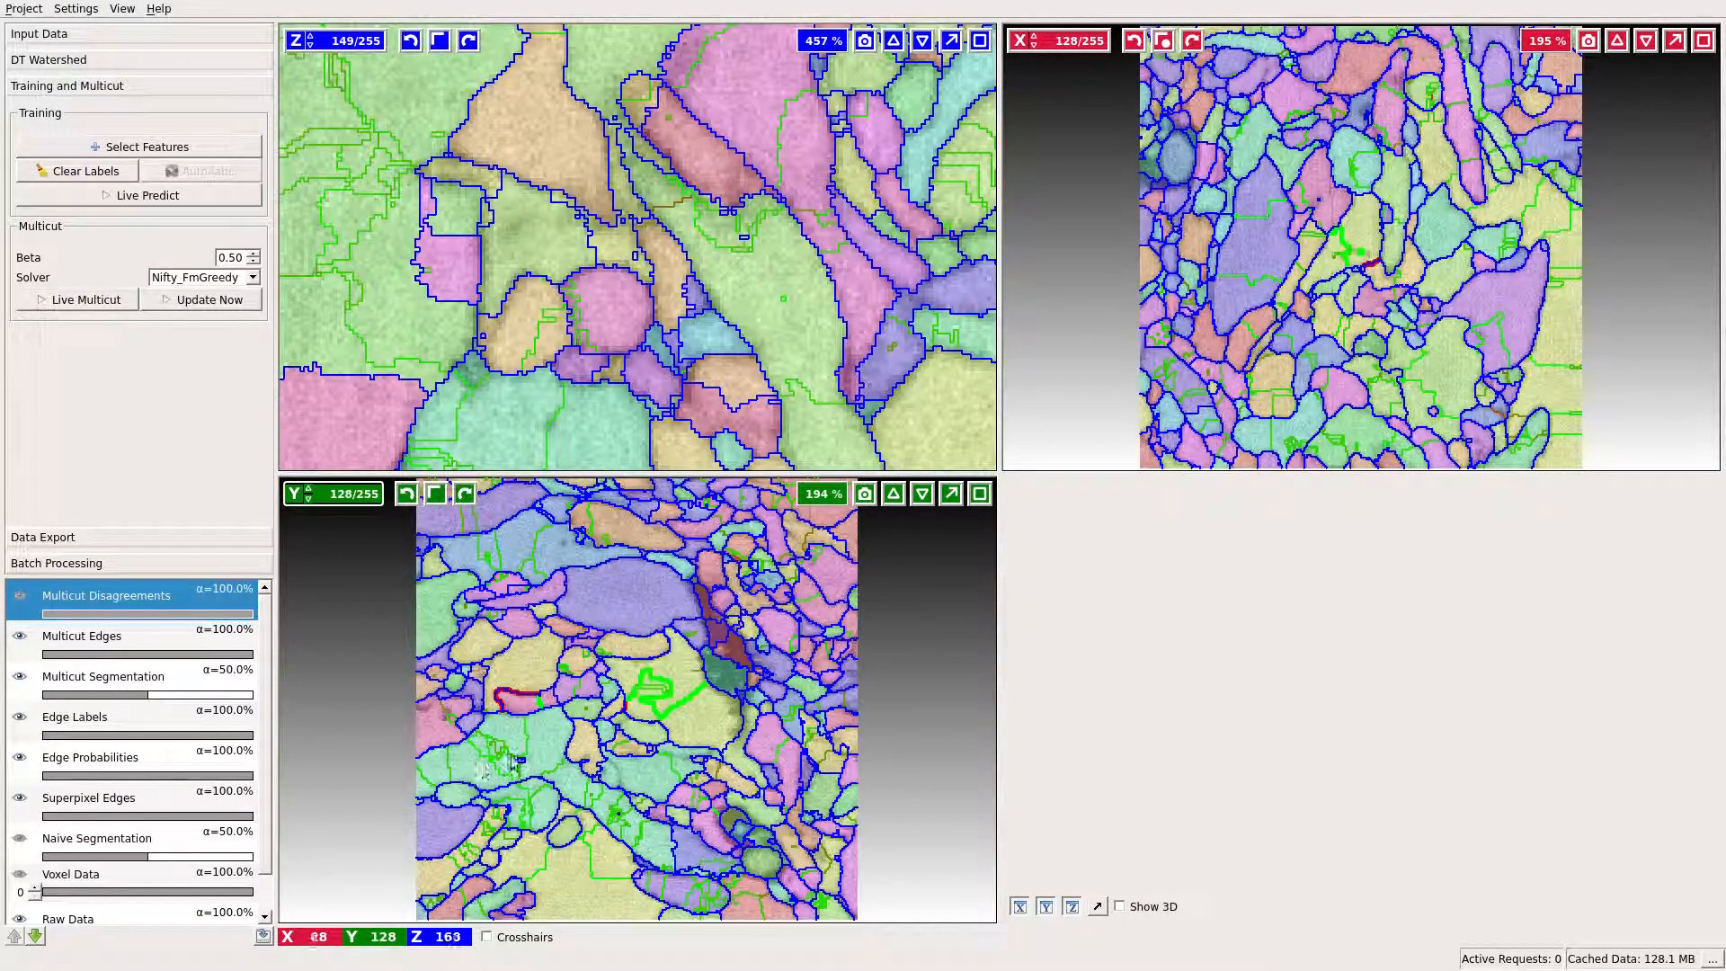
pyautogui.scroll(3, 538, 728)
pyautogui.scroll(3, 536, 730)
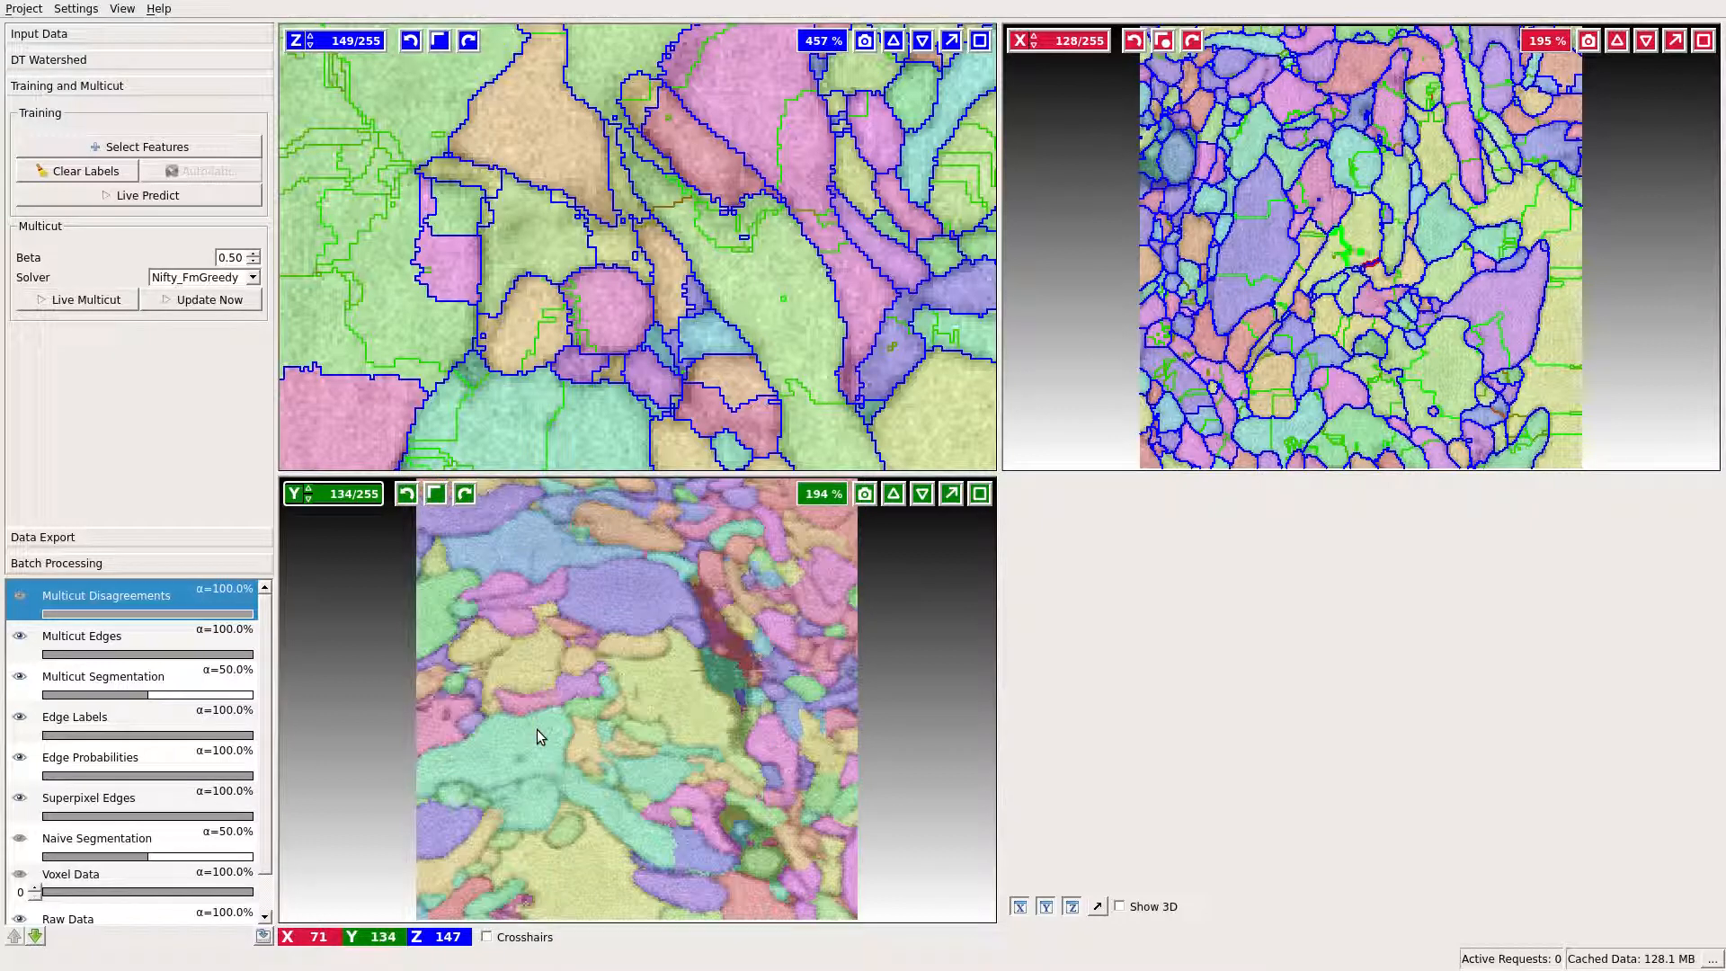
# Step: Randomize the colors of the Multicut Segmentation layer three times
pyautogui.rightClick(140, 685)
pyautogui.click(193, 728)
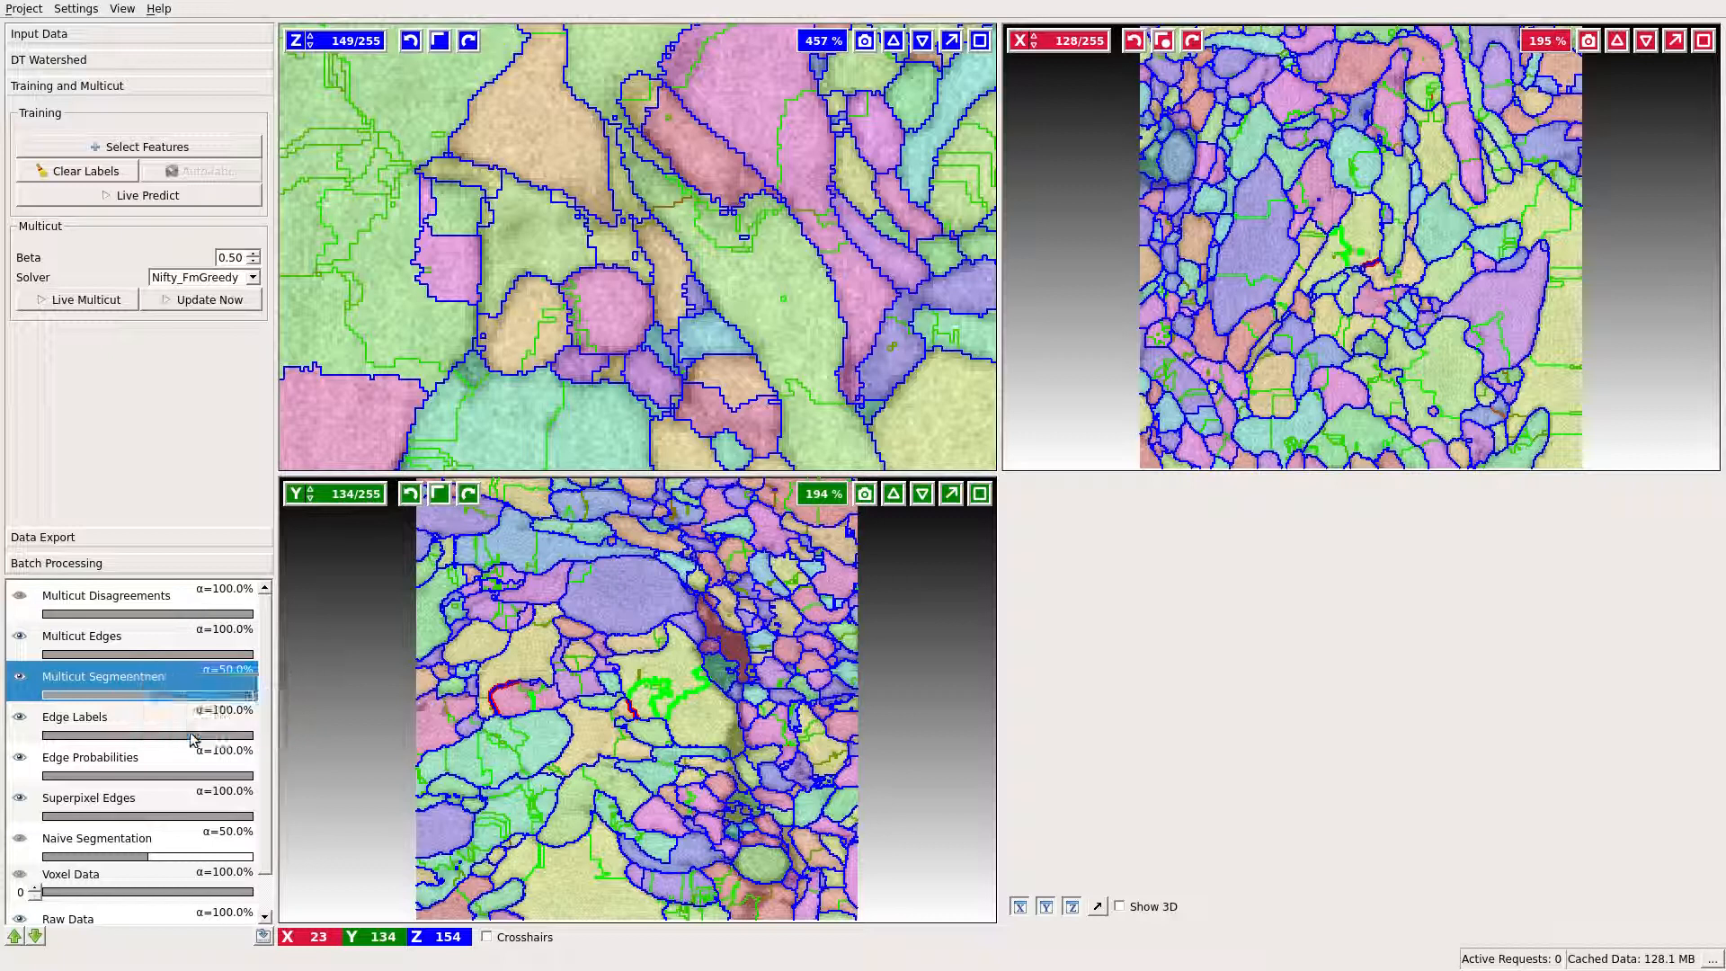
pyautogui.rightClick(163, 685)
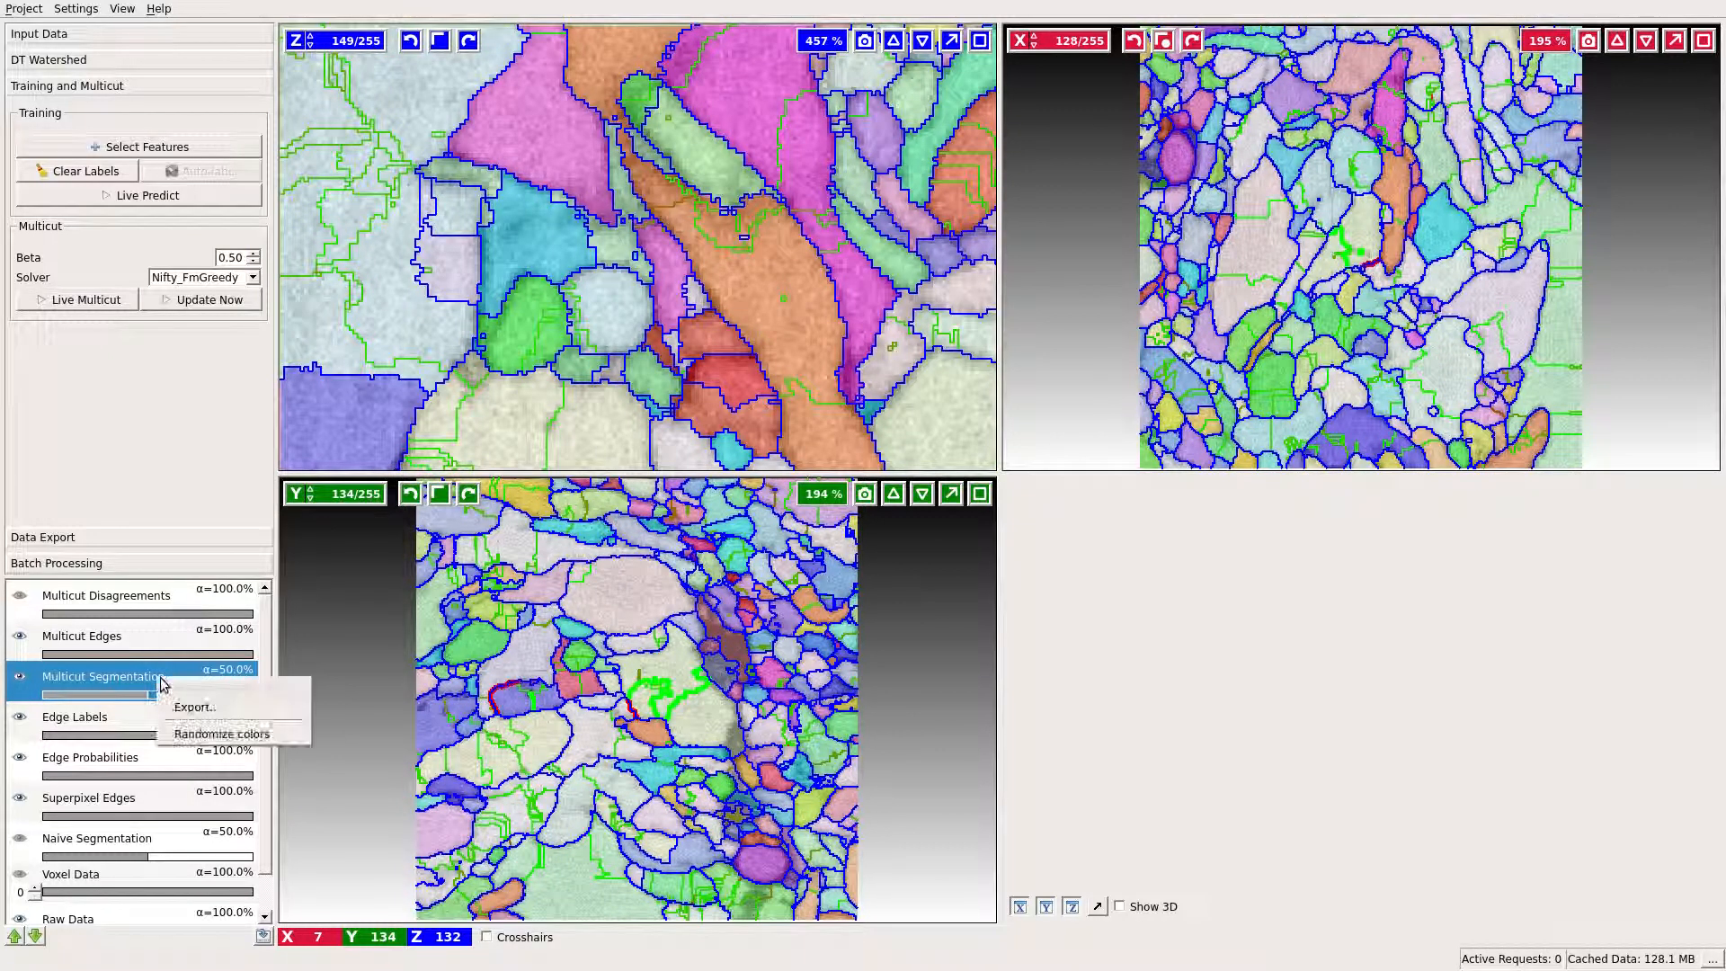
pyautogui.click(205, 730)
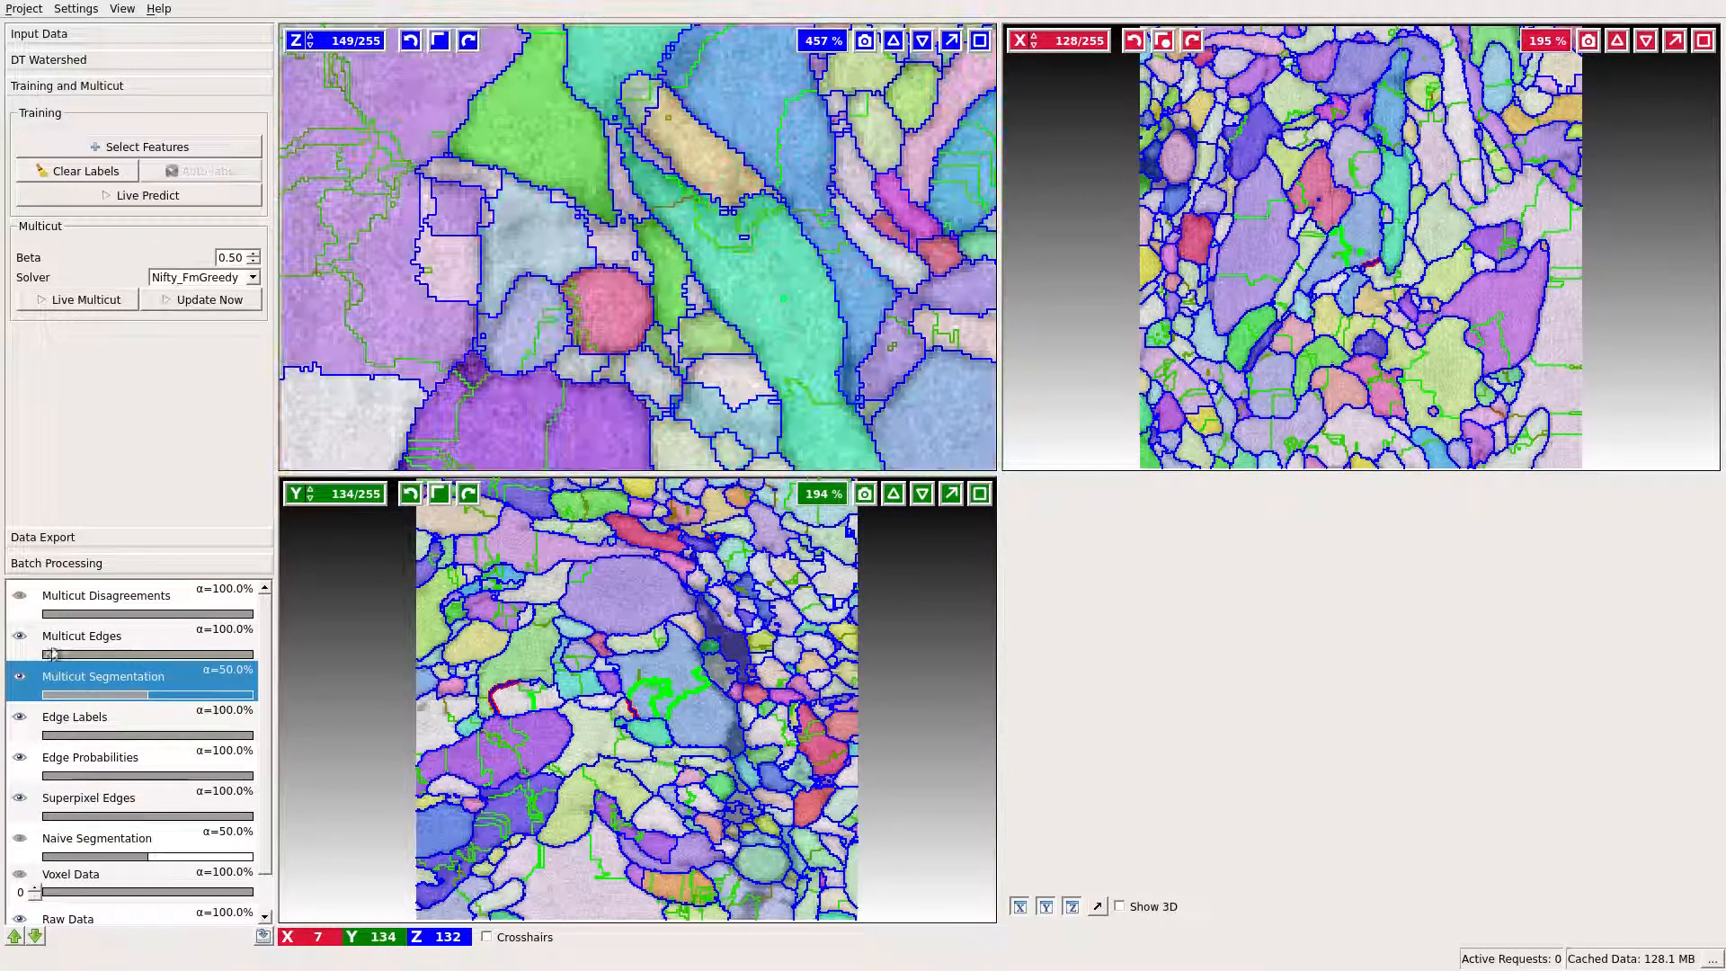
pyautogui.rightClick(128, 674)
pyautogui.click(193, 728)
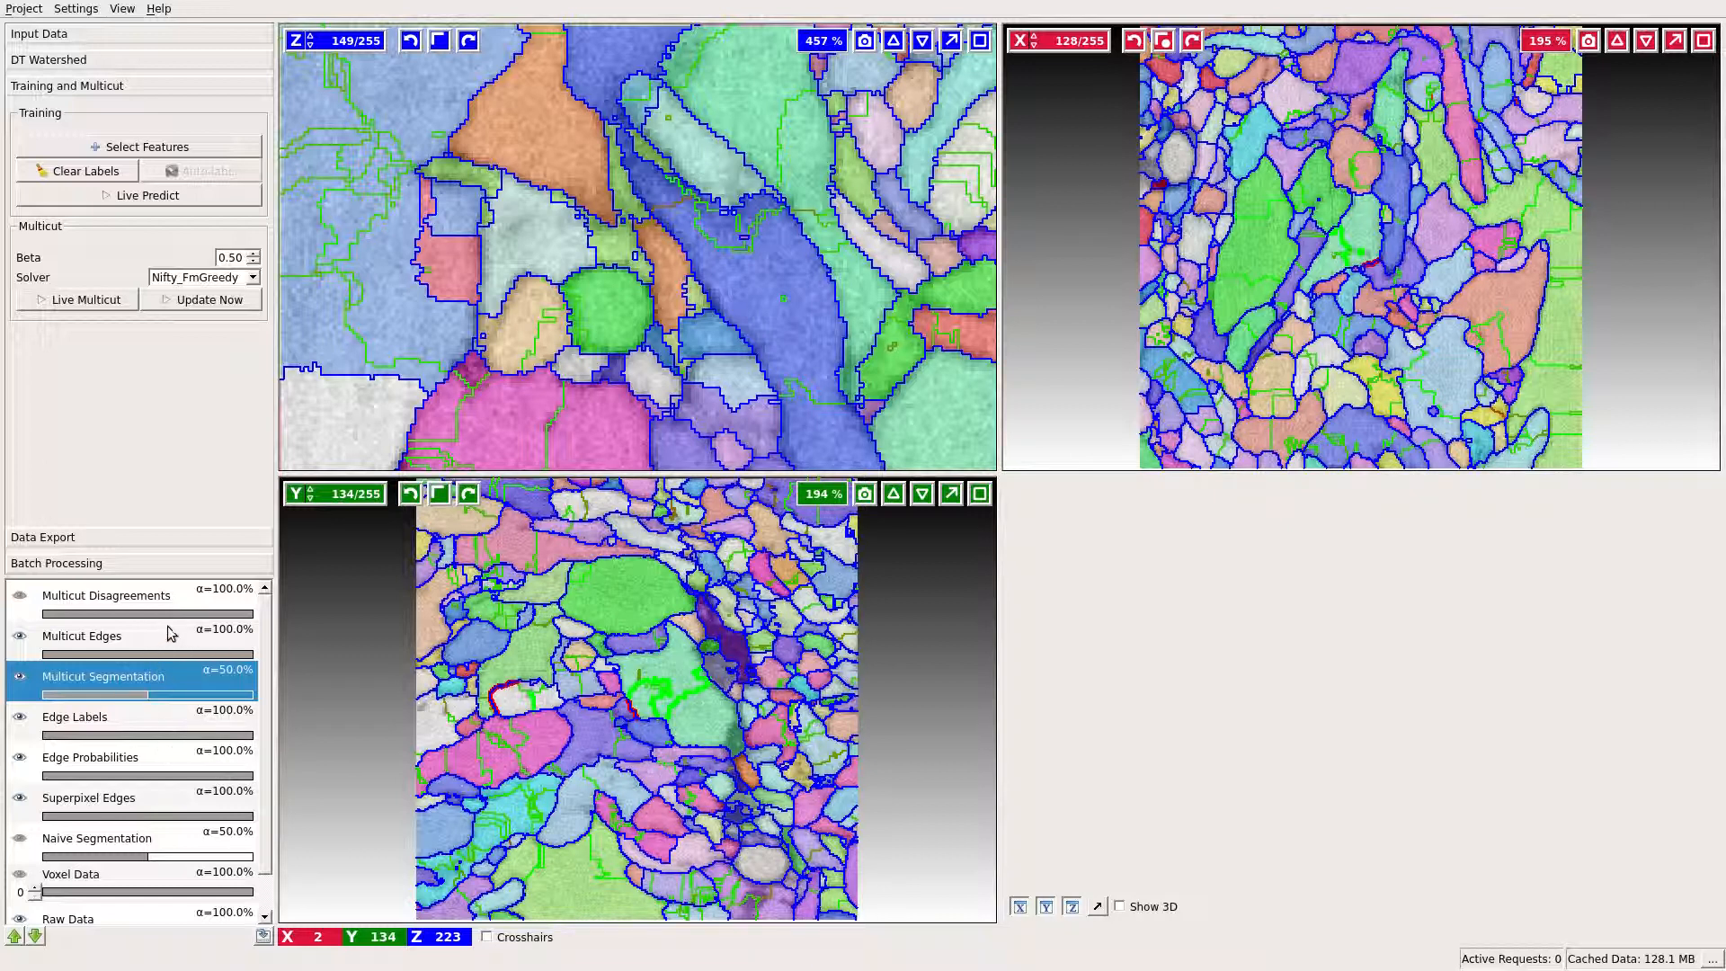
# Step: Set the export format to compressed n5 and export the Multicut Segmentation for the whole dataset
pyautogui.click(121, 537)
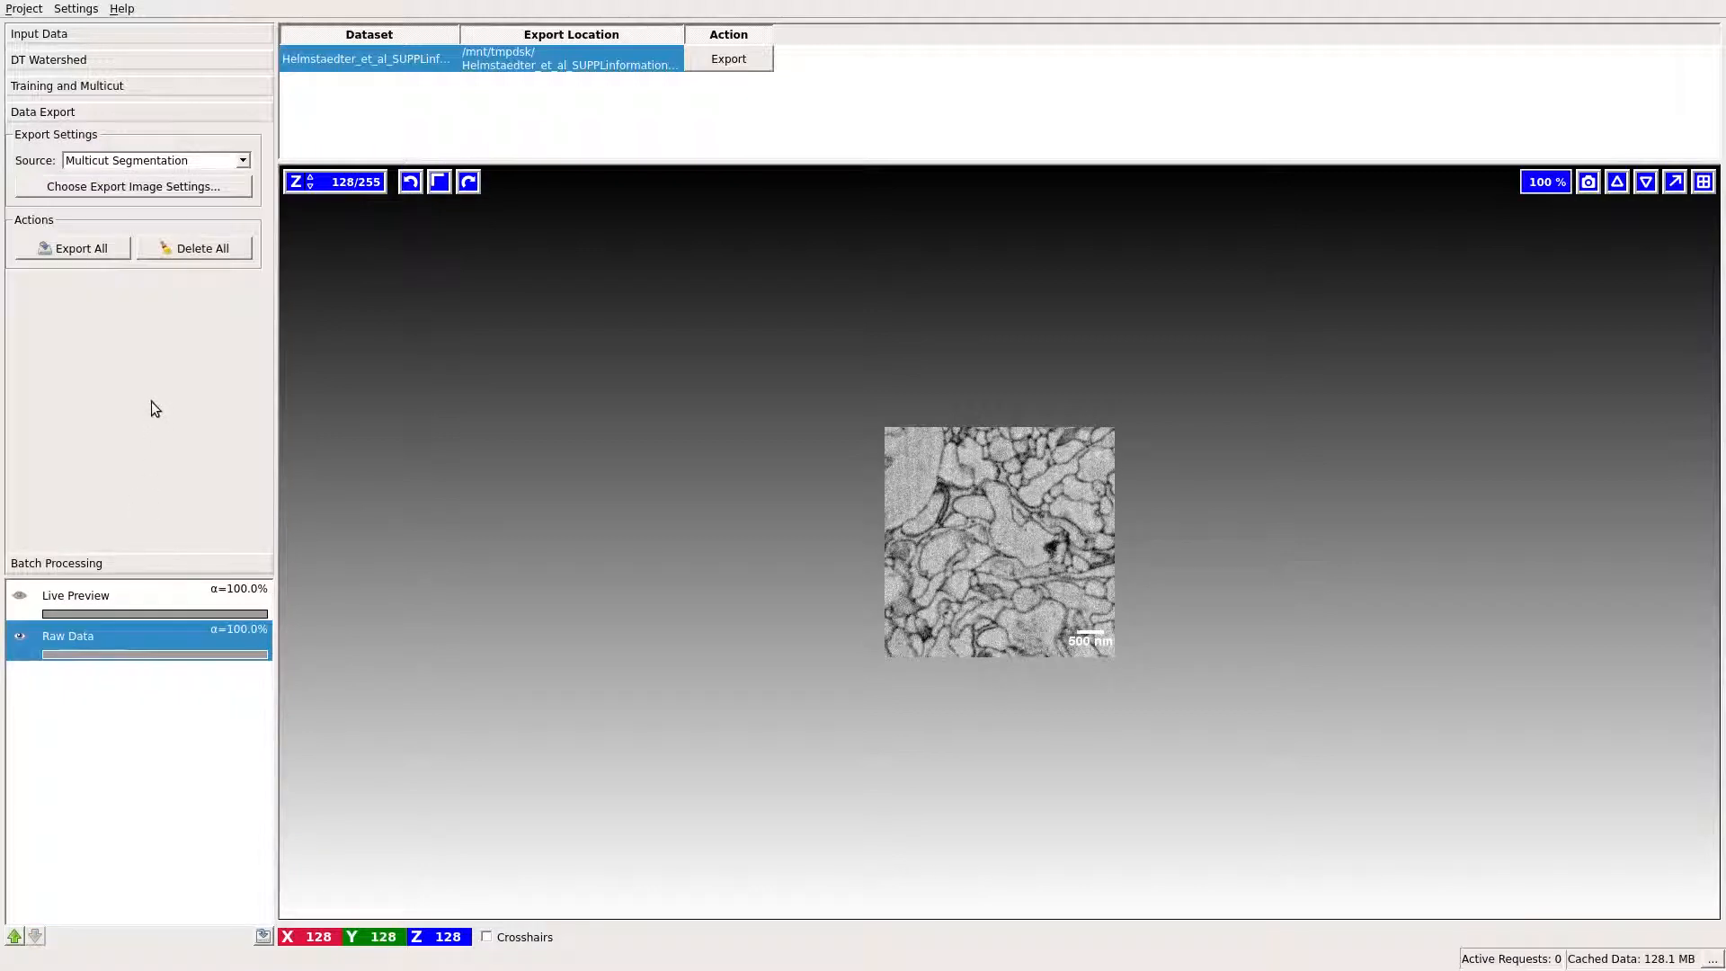
pyautogui.click(208, 191)
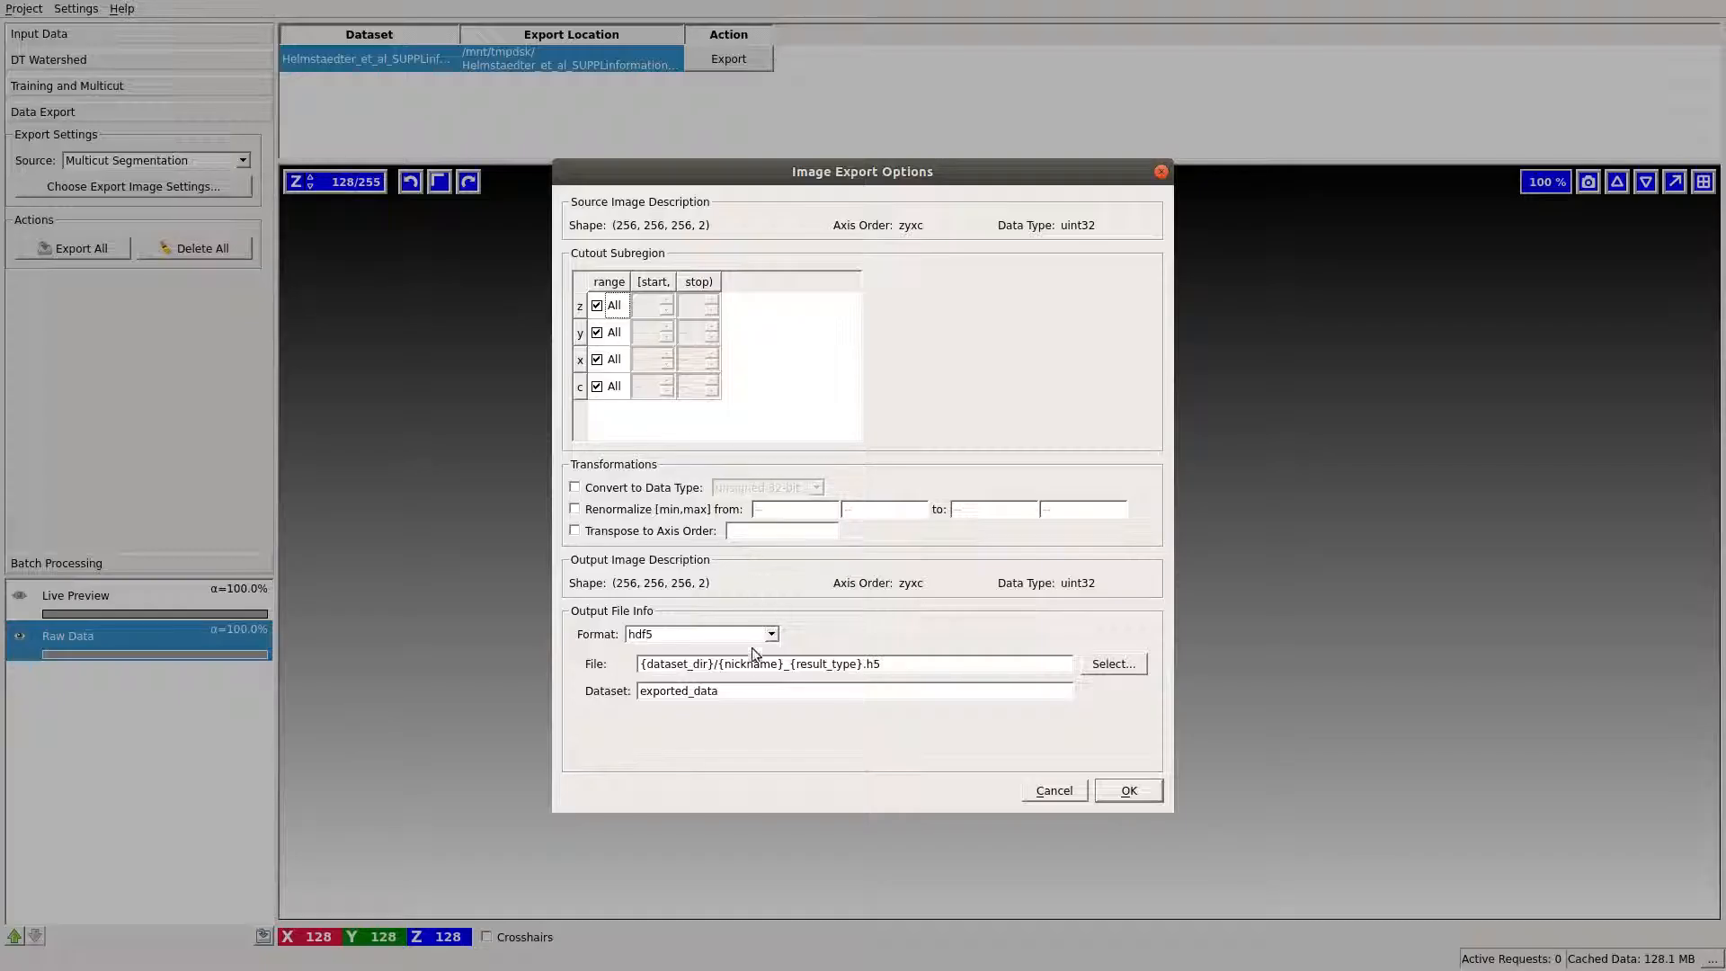
pyautogui.click(743, 640)
pyautogui.click(719, 692)
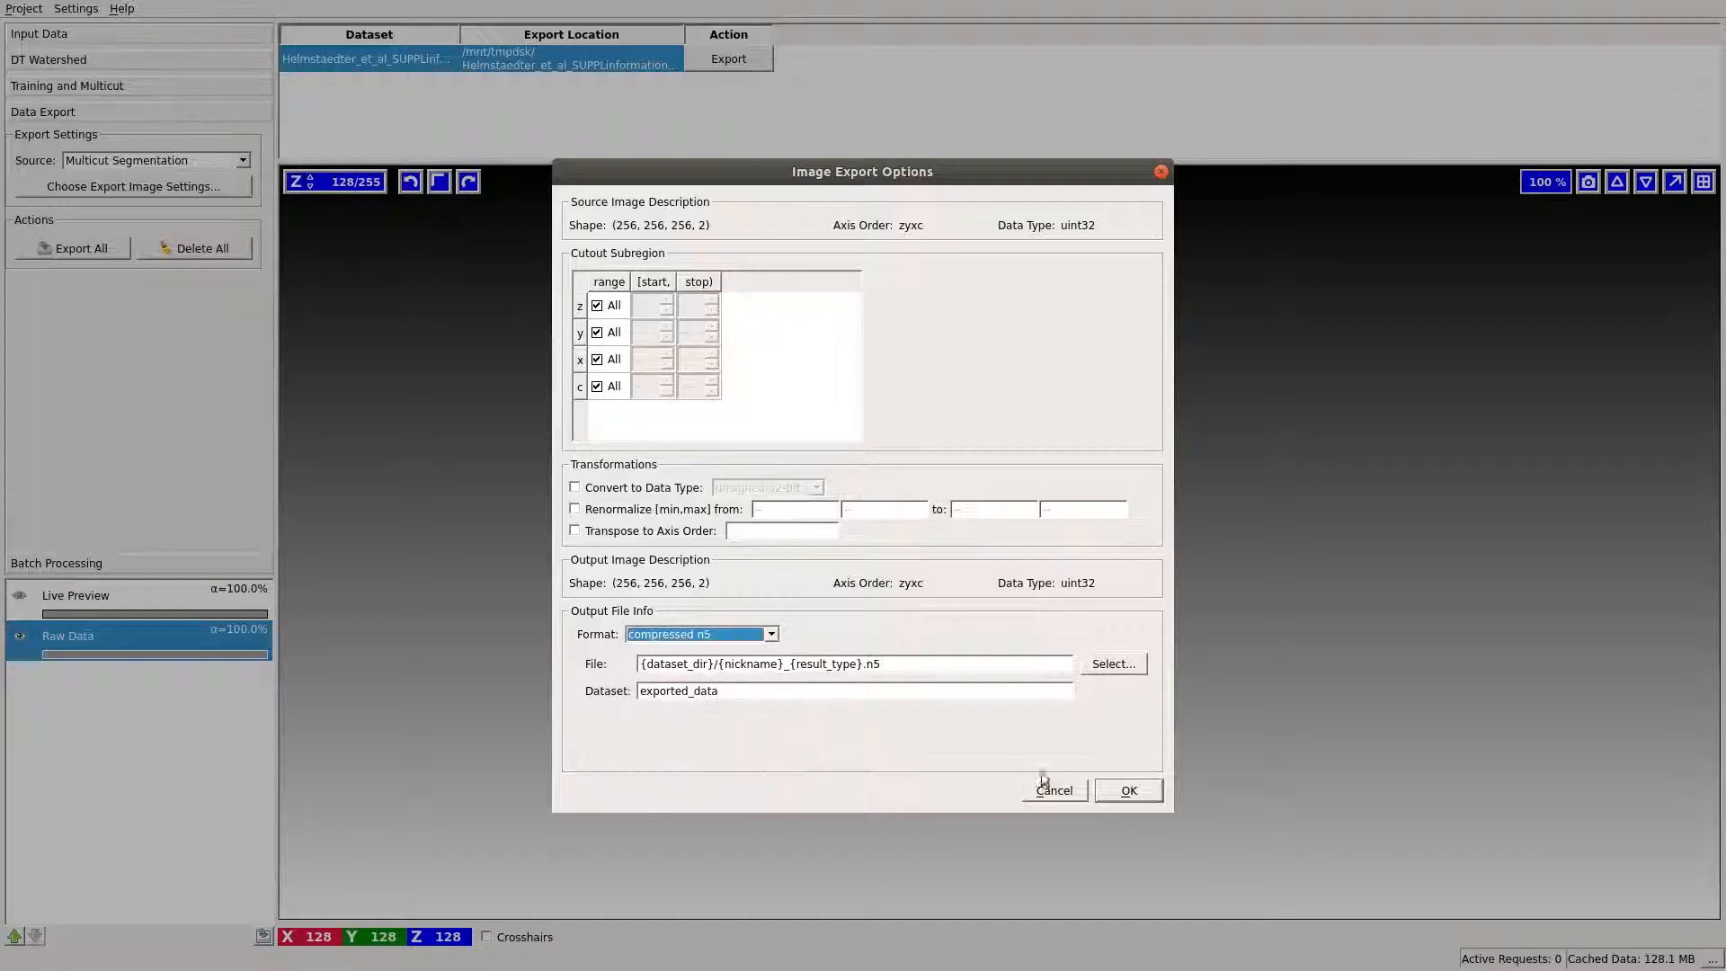
pyautogui.click(1129, 791)
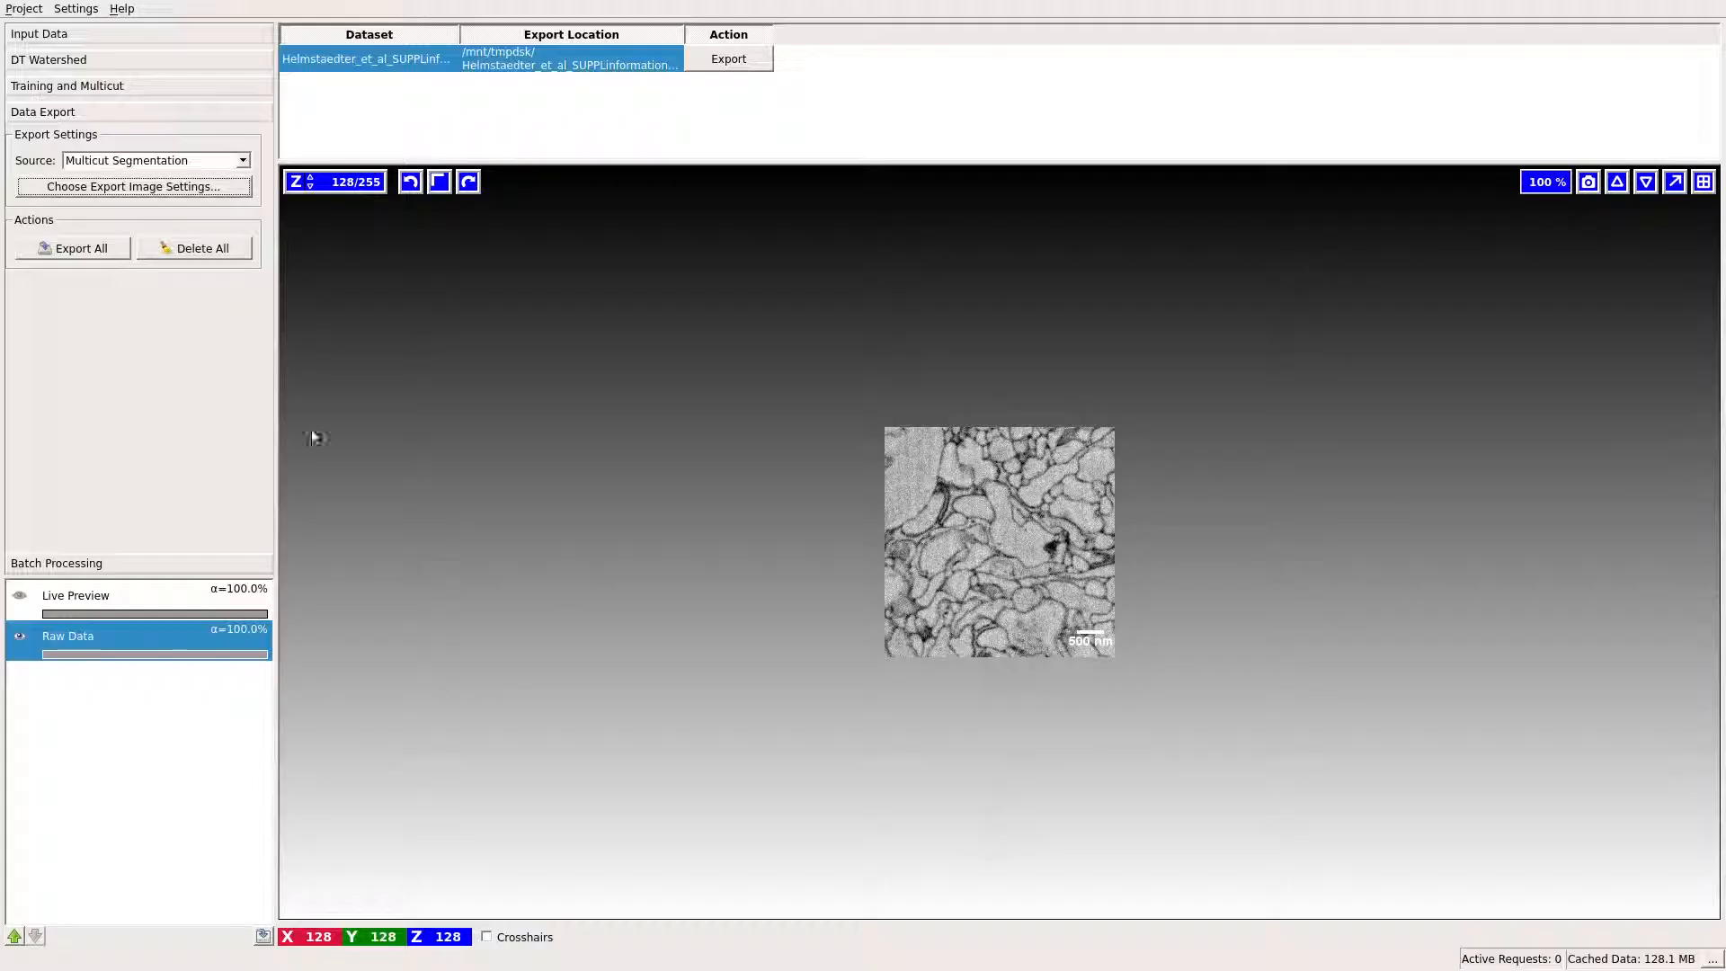
pyautogui.click(102, 256)
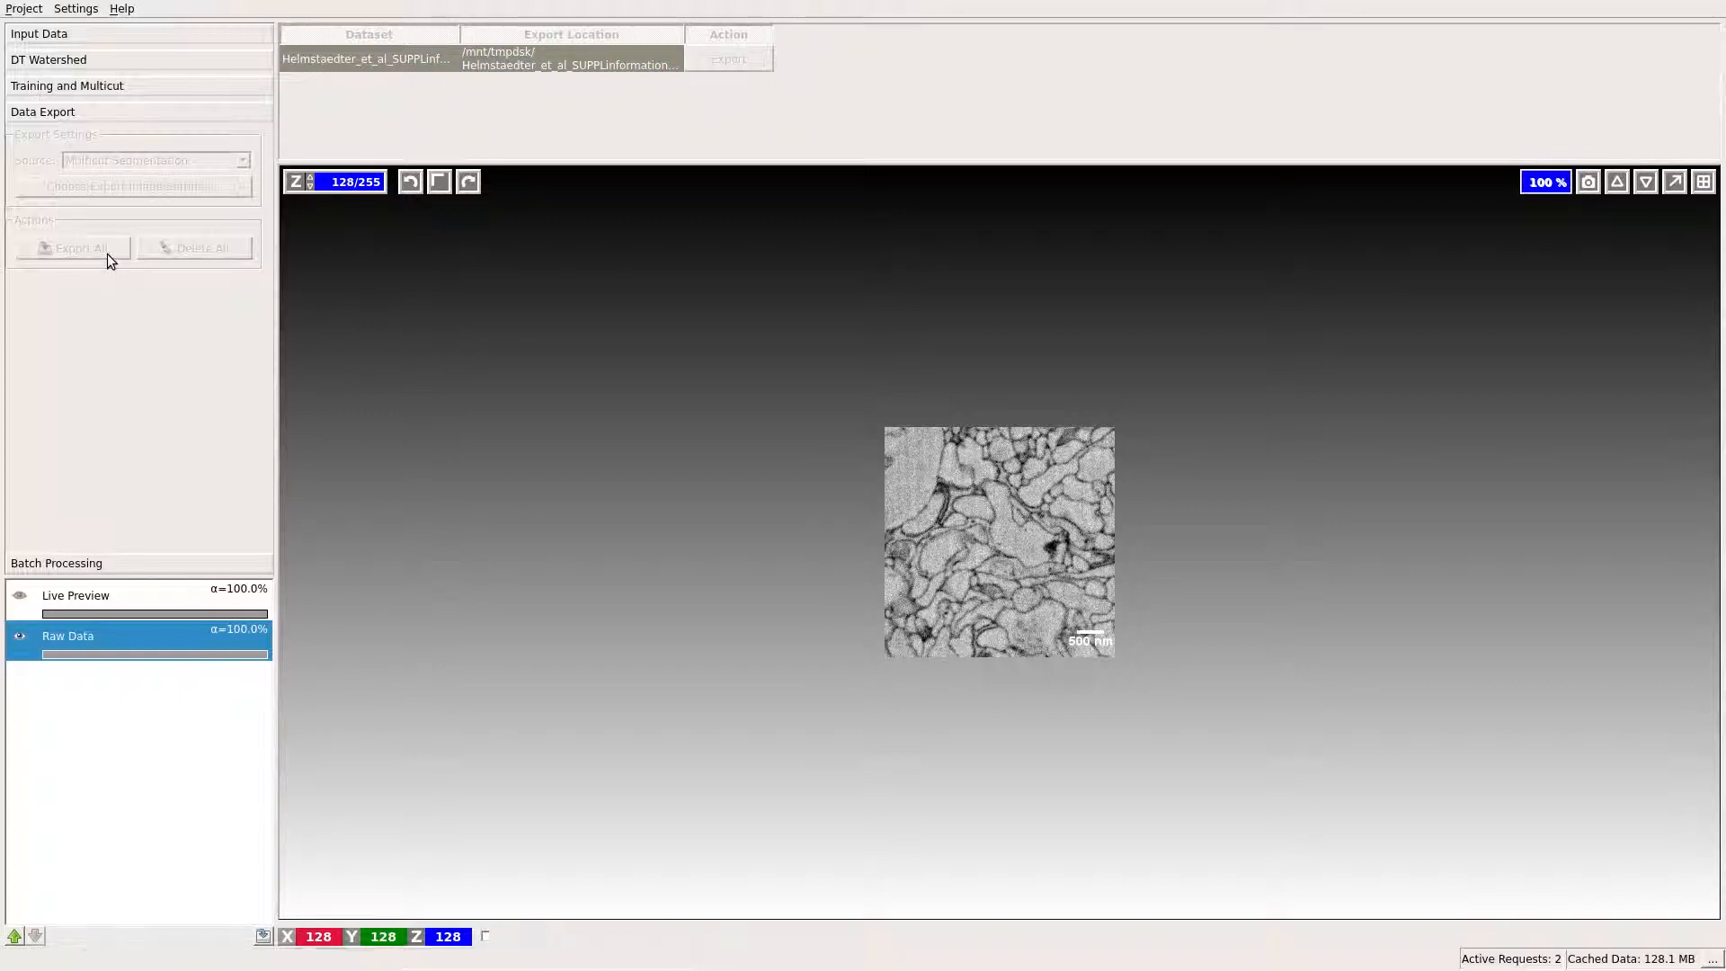
# Step: Inspect the exported segmentation magnified to 328 % up to Z slice 140, and lower its layer's opacity over the raw data
pyautogui.click(1618, 183)
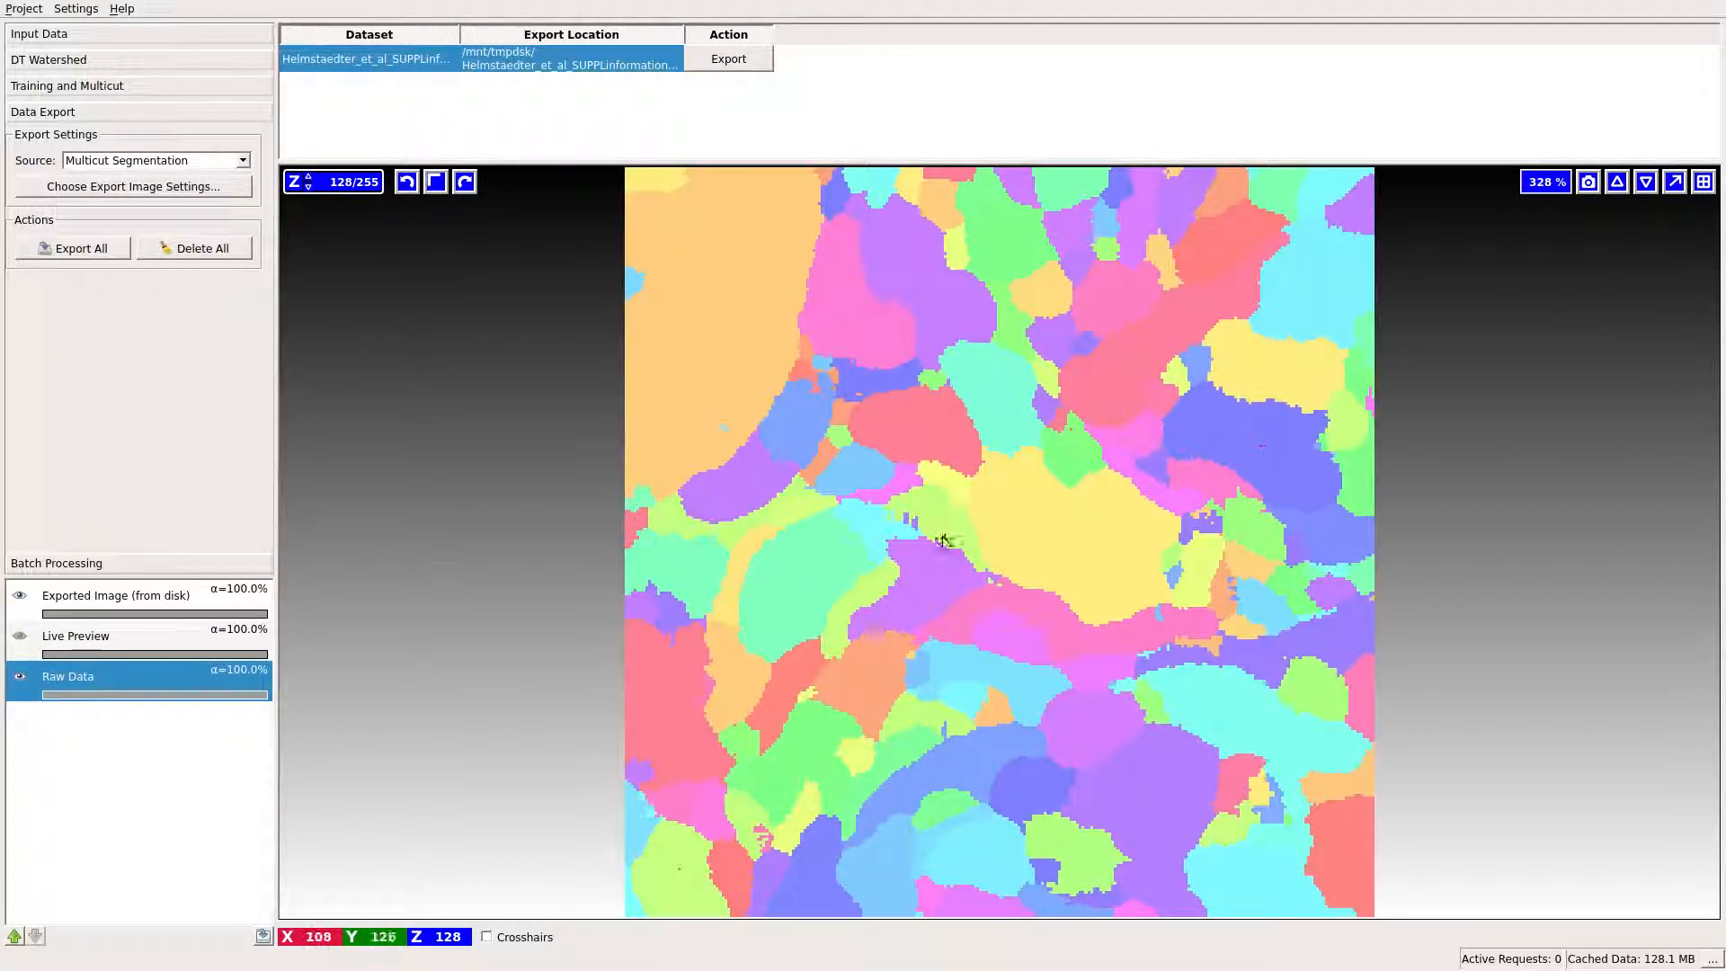
pyautogui.scroll(-8, 941, 541)
pyautogui.scroll(-4, 941, 541)
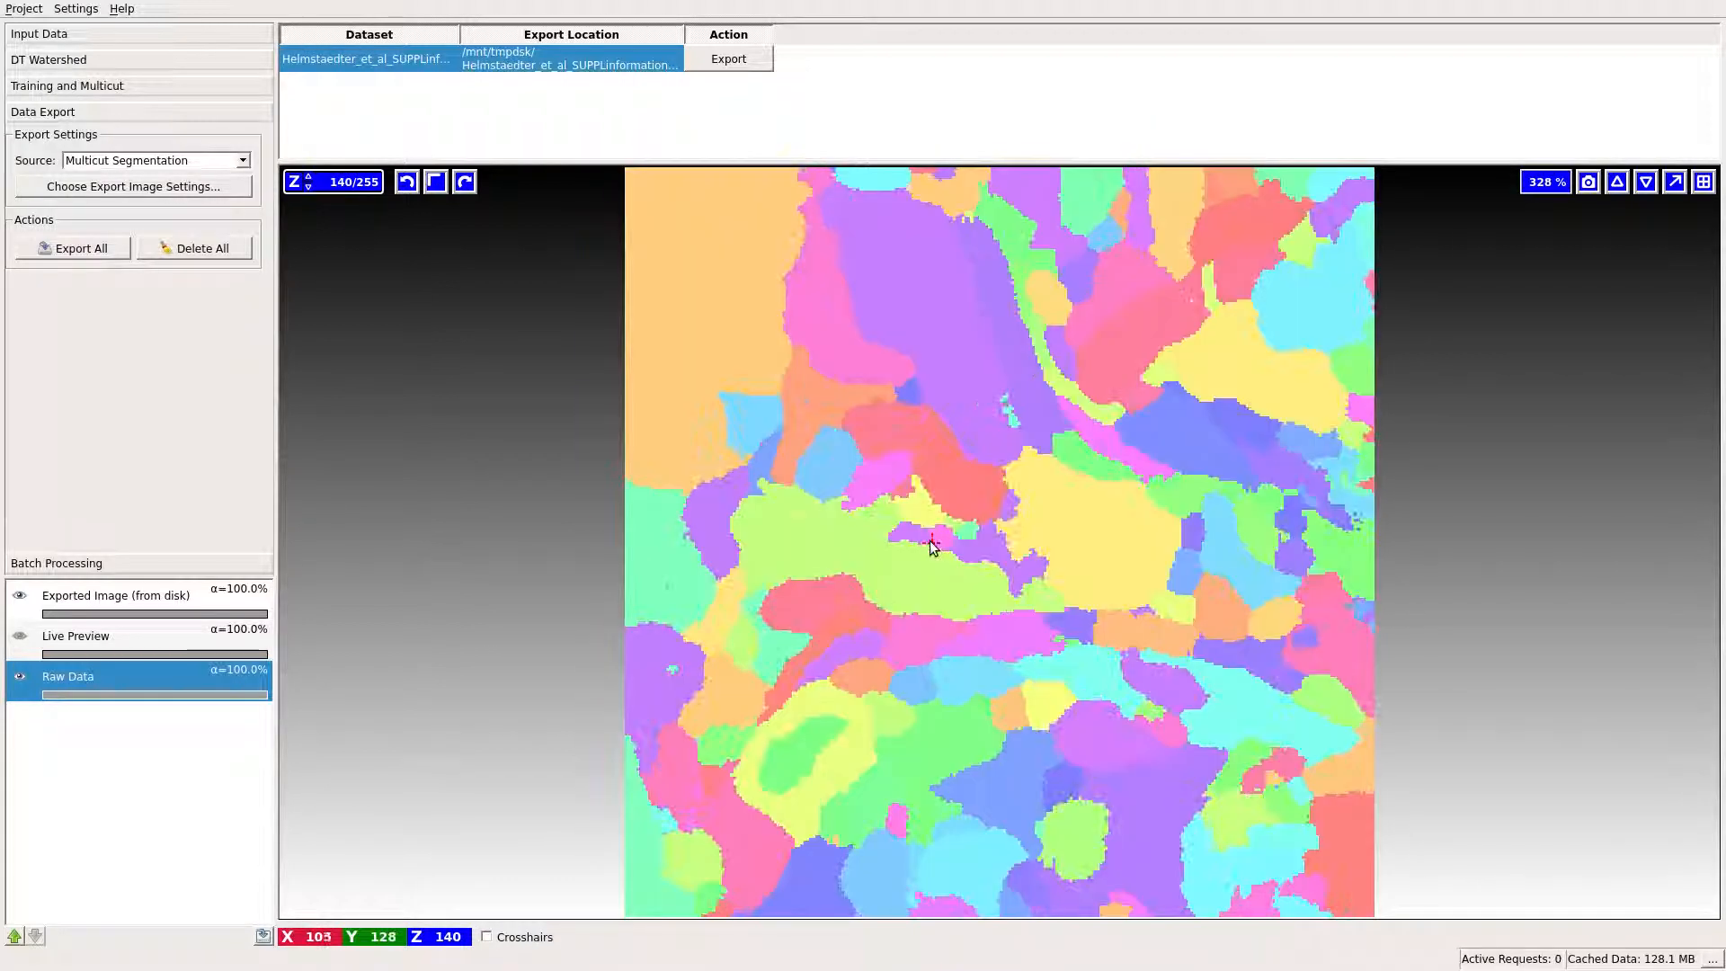
pyautogui.moveTo(218, 614); pyautogui.dragTo(174, 634)
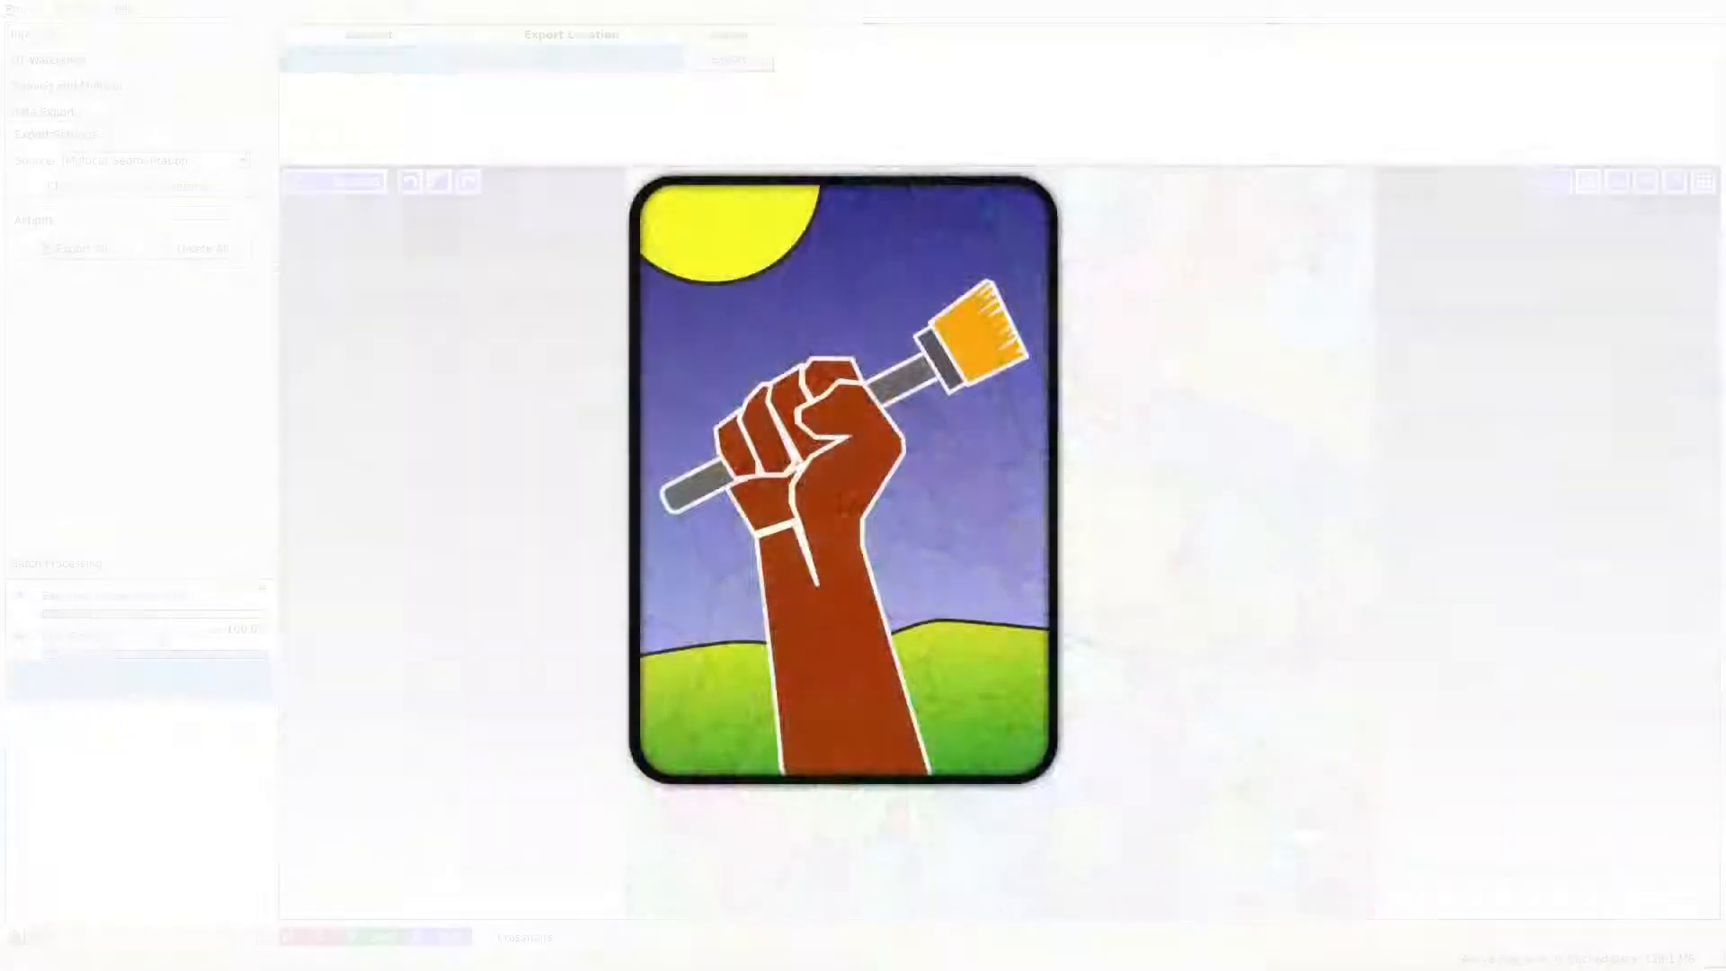